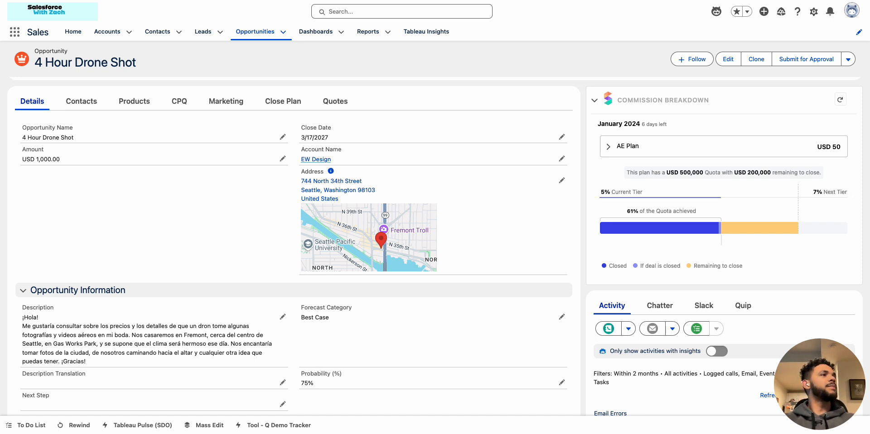
Review the 4 Hour Drone Shot opportunity's details, including its Spanish description and the Description Translation field.
scroll(186, 176, down, 3)
scroll(185, 176, up, 3)
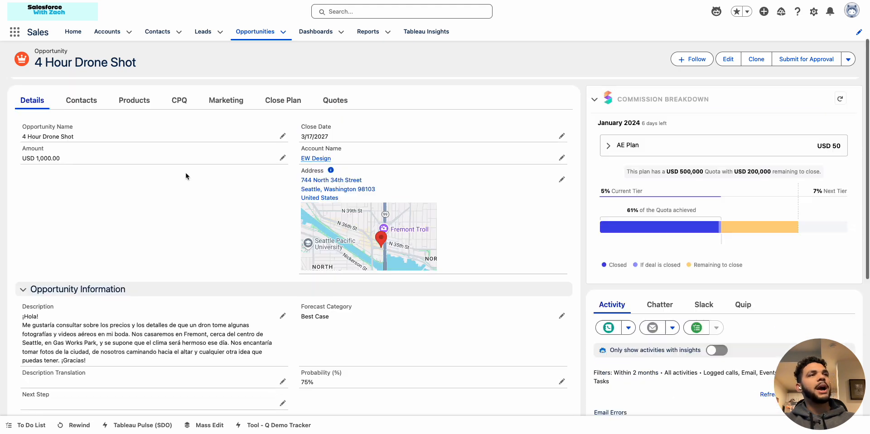
scroll(186, 177, up, 2)
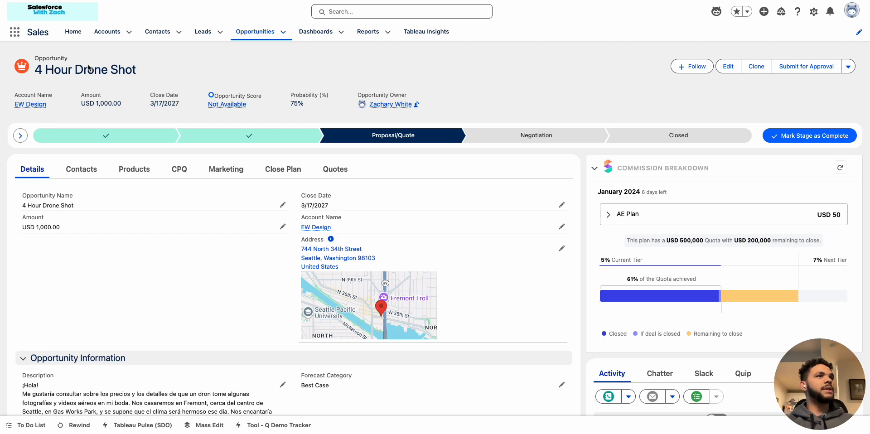
scroll(252, 325, down, 2)
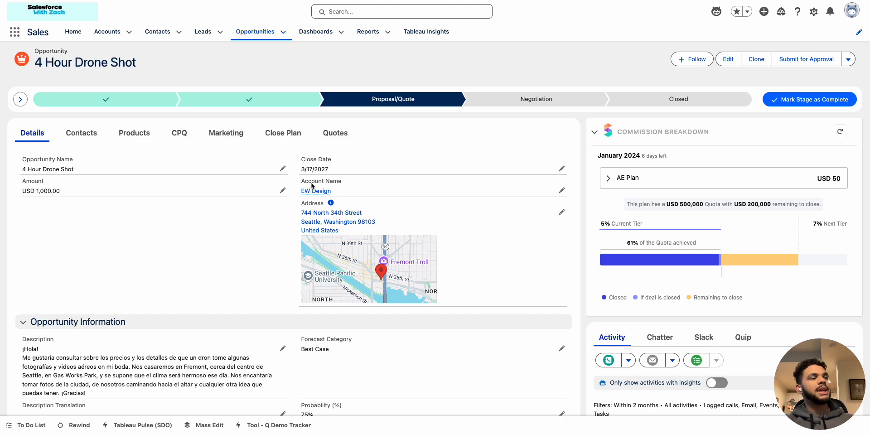
scroll(140, 265, down, 3)
scroll(194, 223, down, 2)
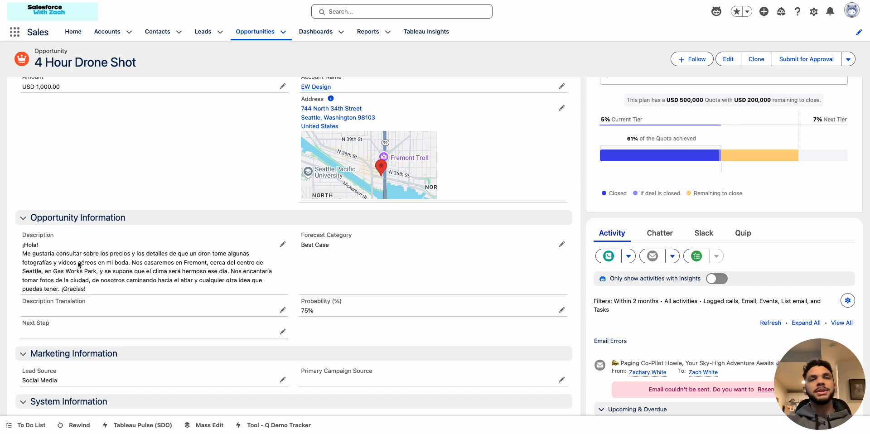
scroll(79, 265, down, 2)
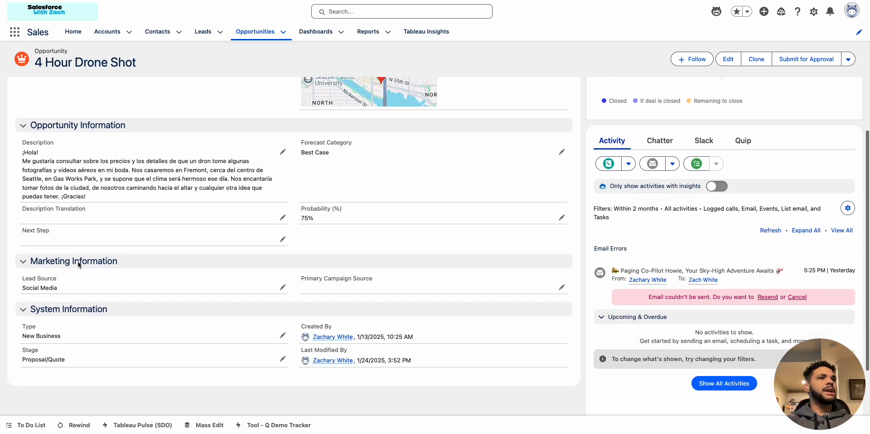
scroll(79, 265, up, 2)
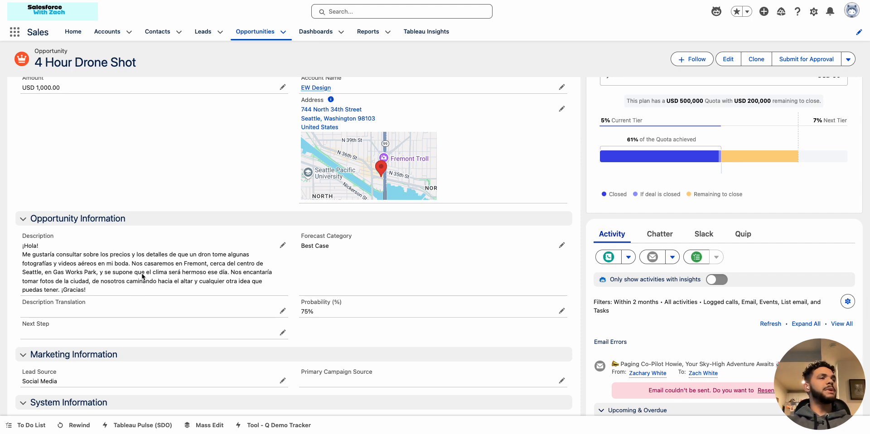
scroll(144, 274, up, 3)
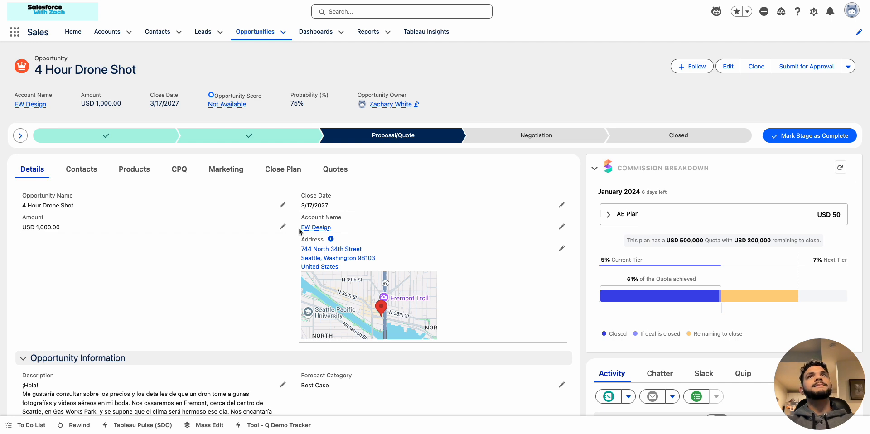
Search Setup for "generative" and open Einstein Setup to check whether Einstein is turned on.
click(814, 14)
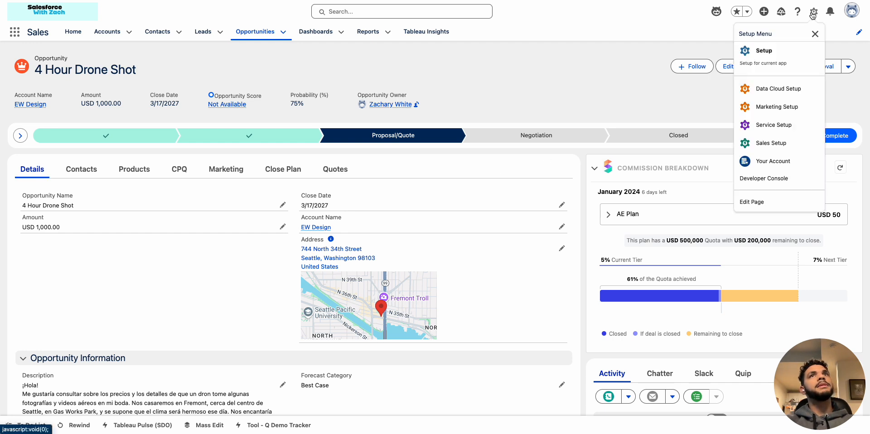
click(750, 53)
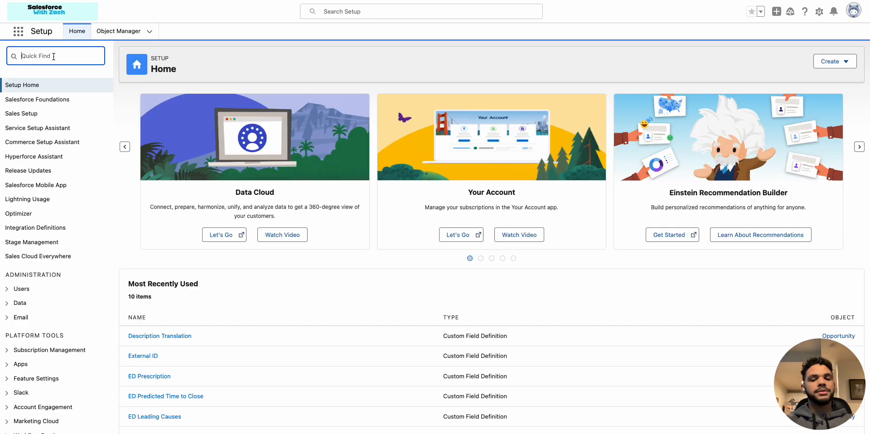
text(generati)
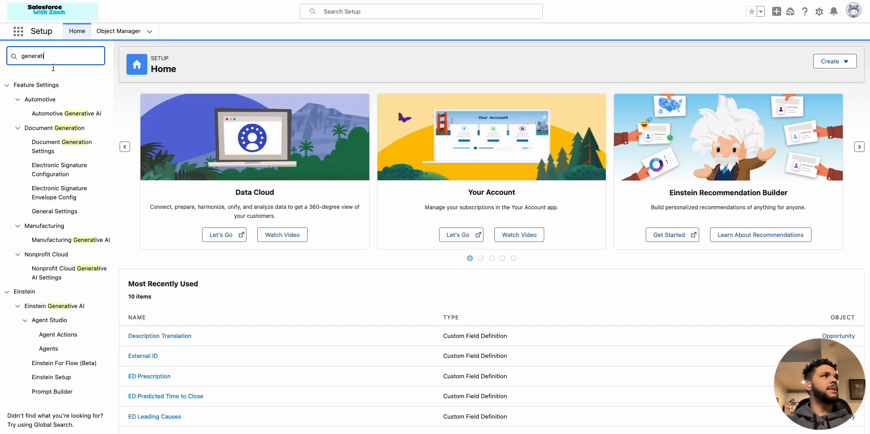
text(ve)
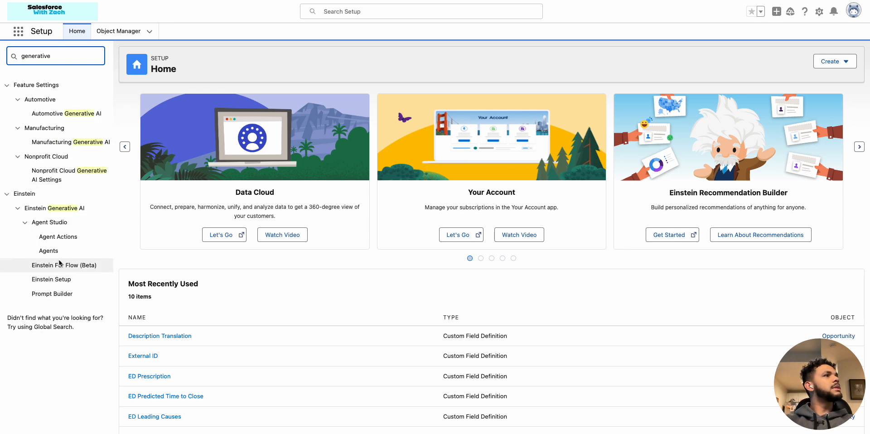
click(57, 286)
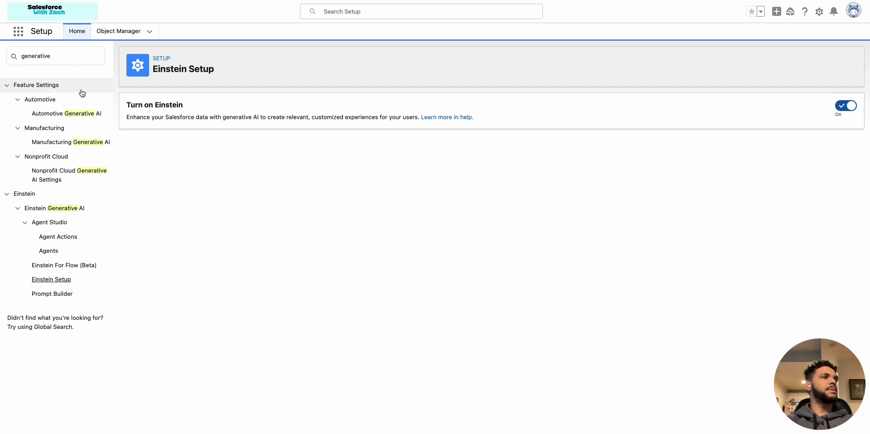
Open Prompt Builder and start a new prompt template of type Field Generation.
click(49, 295)
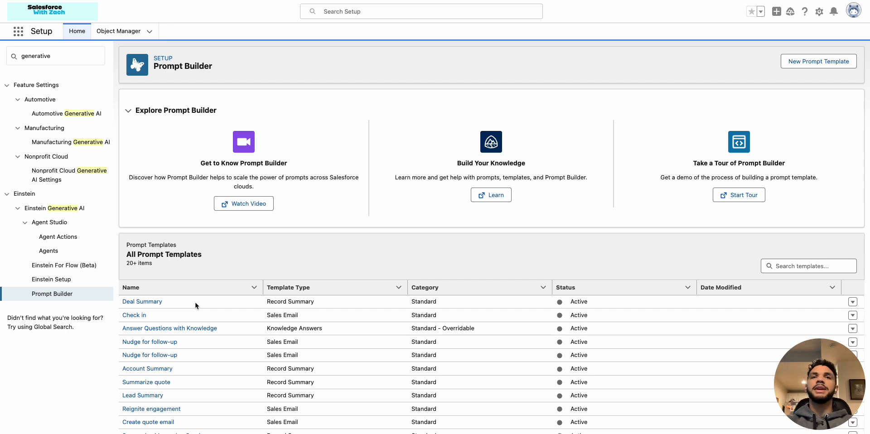
click(800, 64)
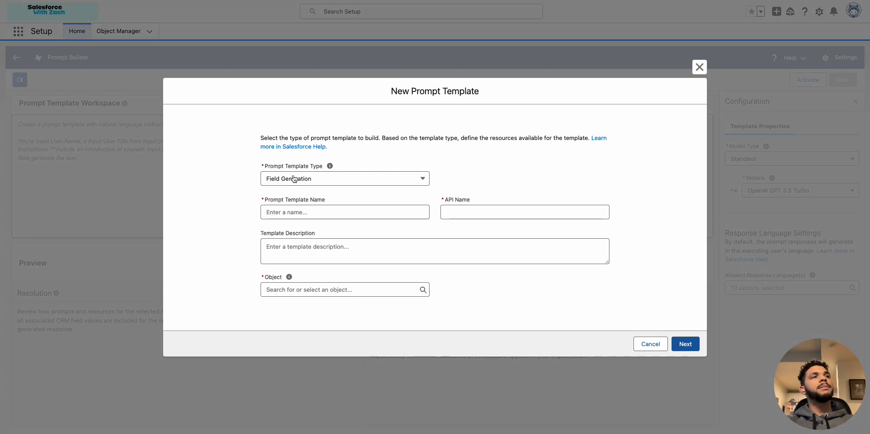
click(292, 179)
click(390, 150)
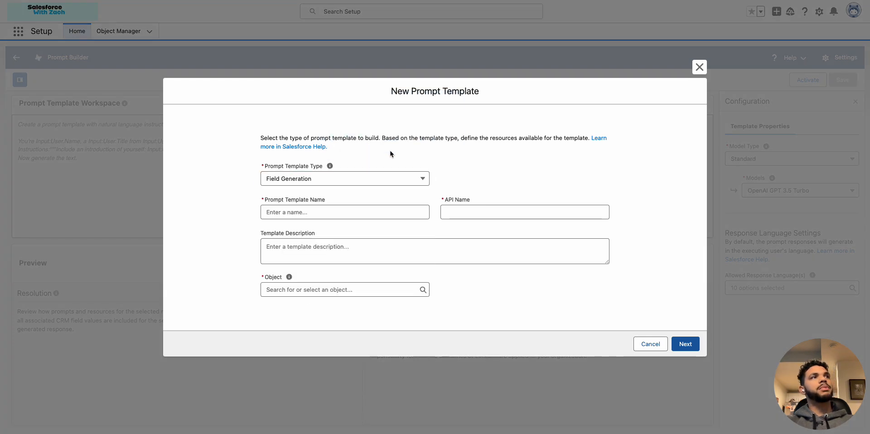
Name the prompt template "Traslate to English" and let the API name fill in from it.
click(311, 213)
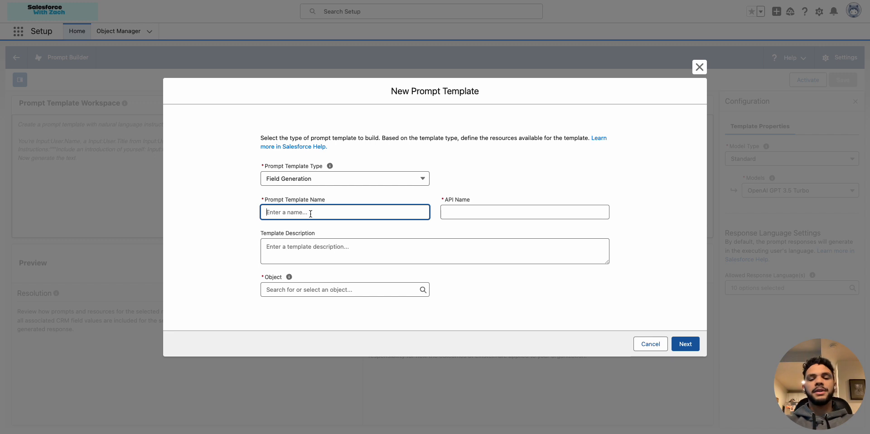
text(Langu)
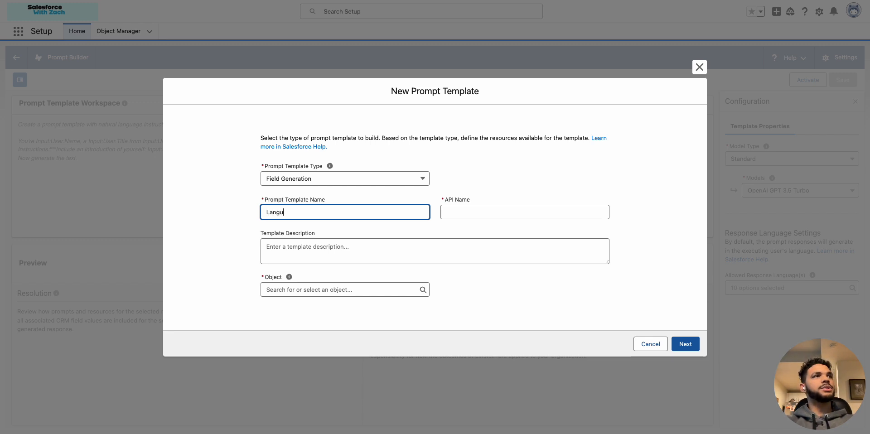
key(ctrl+a)
text(Tra)
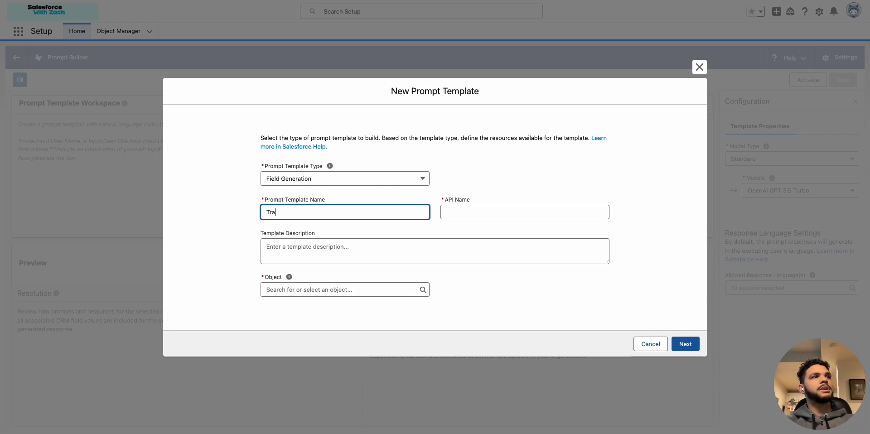
text(slate to E)
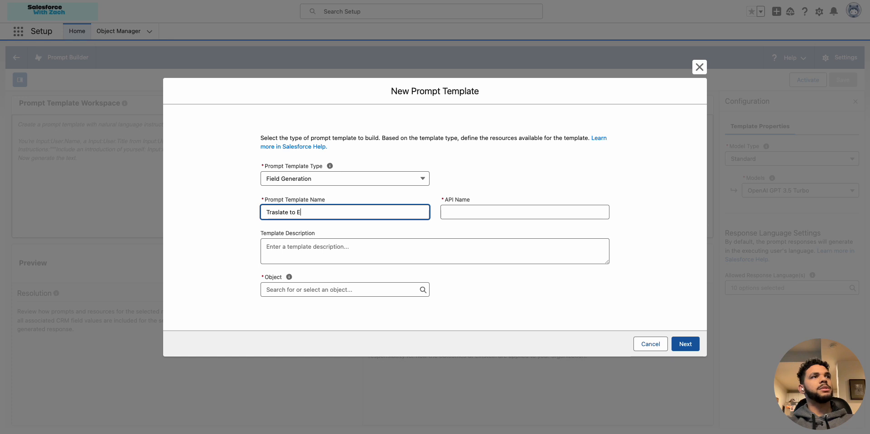
text(nglish)
key(Tab)
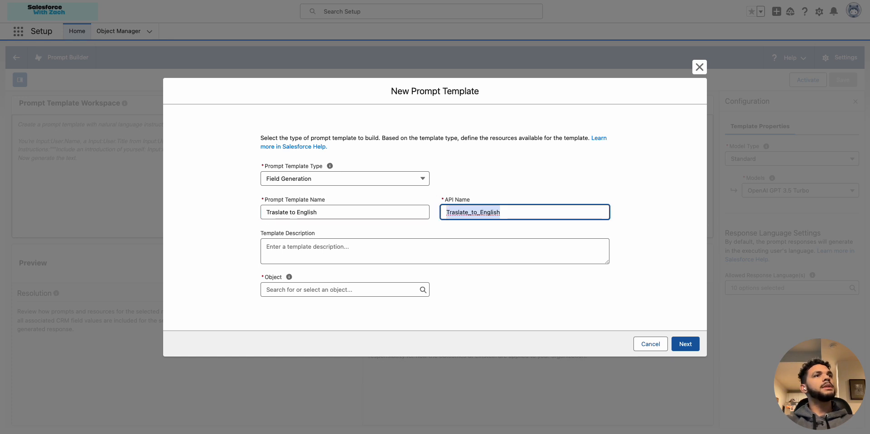
Assign the template to the Opportunity object and its Description Translation field, and continue to the prompt workspace.
click(299, 290)
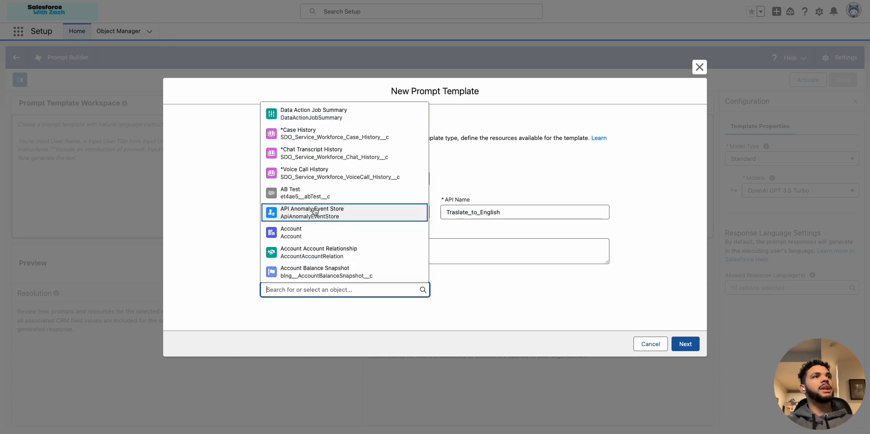
text(oppor)
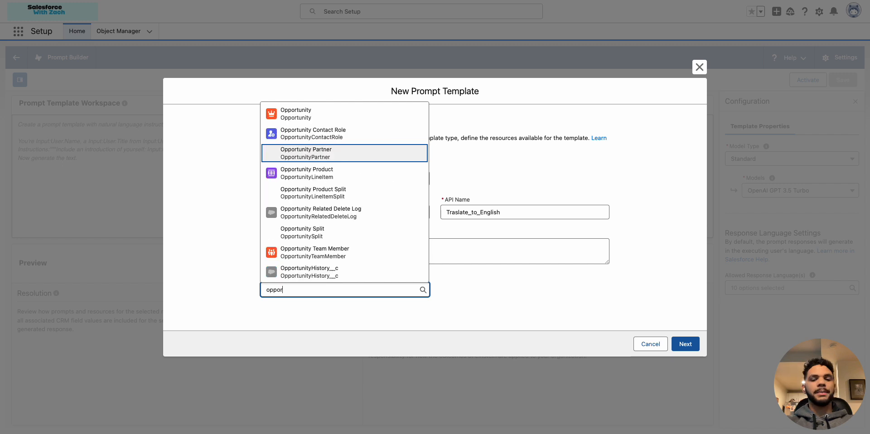
click(305, 114)
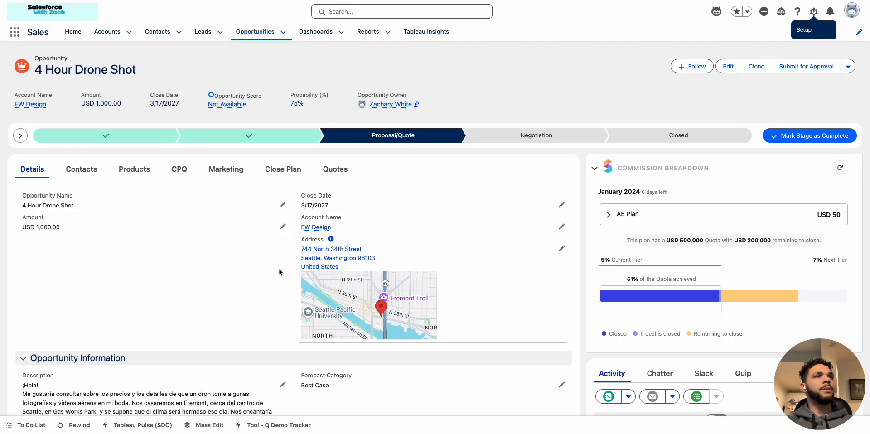
scroll(193, 312, down, 3)
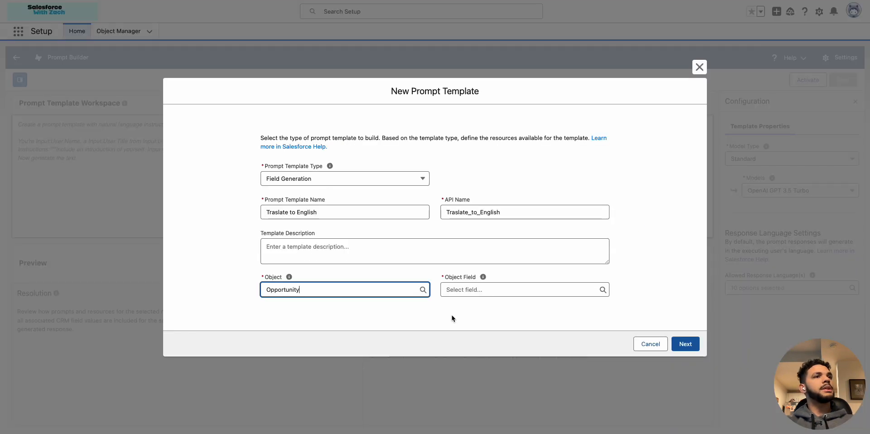
click(466, 288)
text(des)
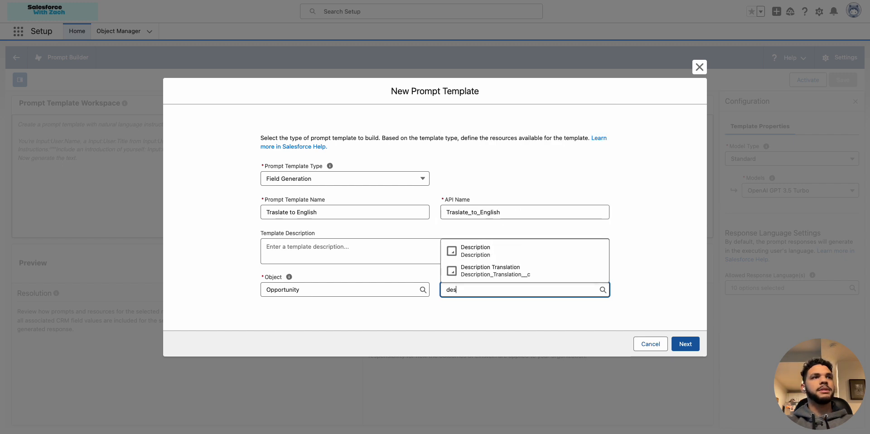
click(482, 271)
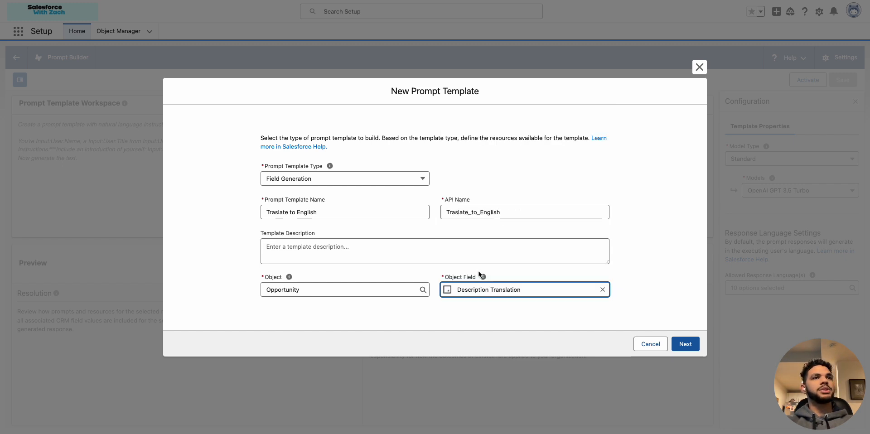
click(682, 343)
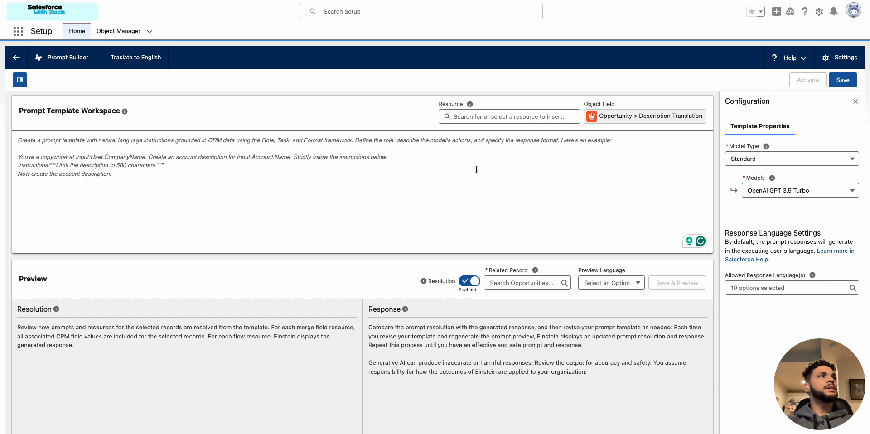
Write the prompt instruction "Translate this field to English:" in the template workspace.
text(Translat)
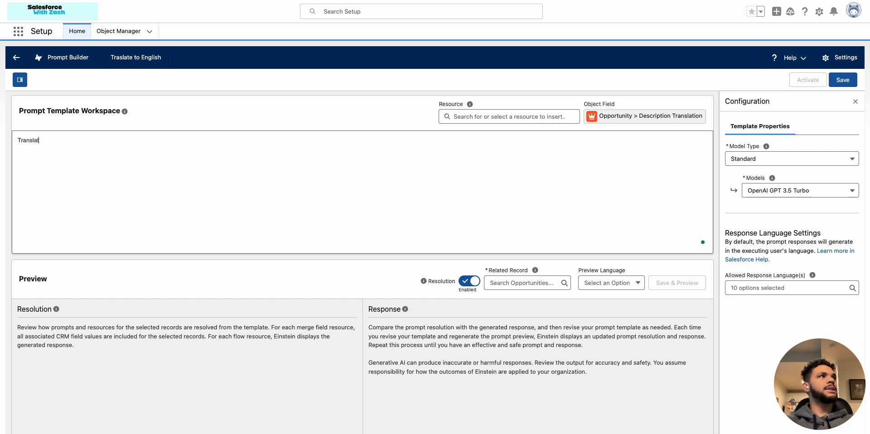
text(e this fiel)
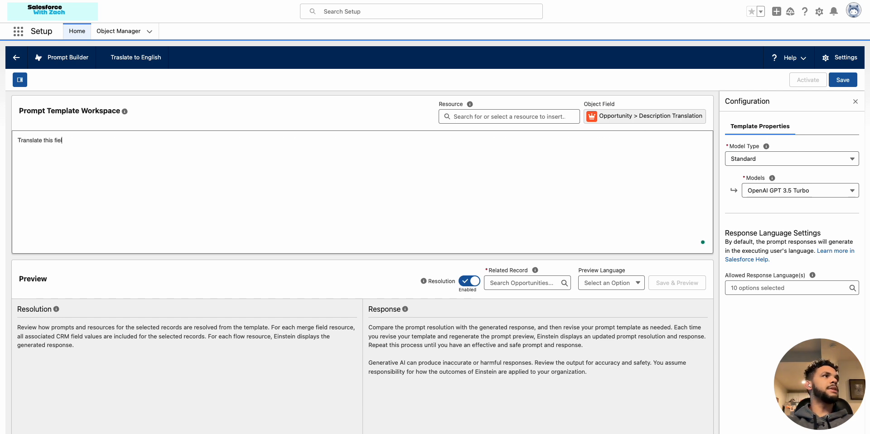
text(d to Engl)
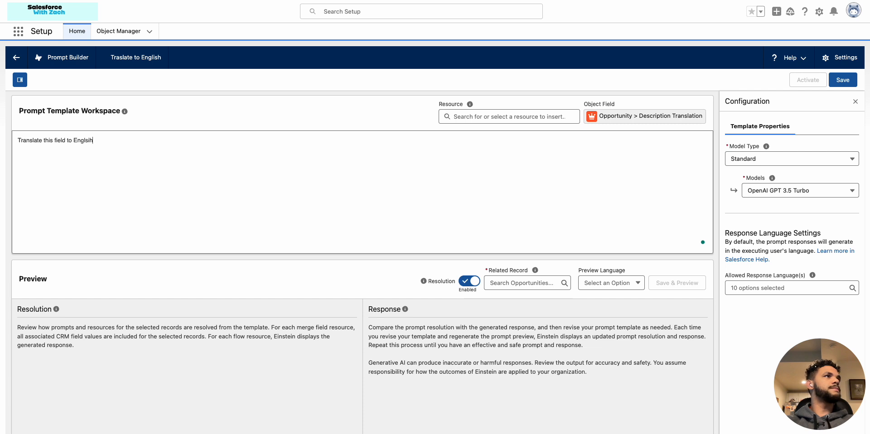
text(ish)
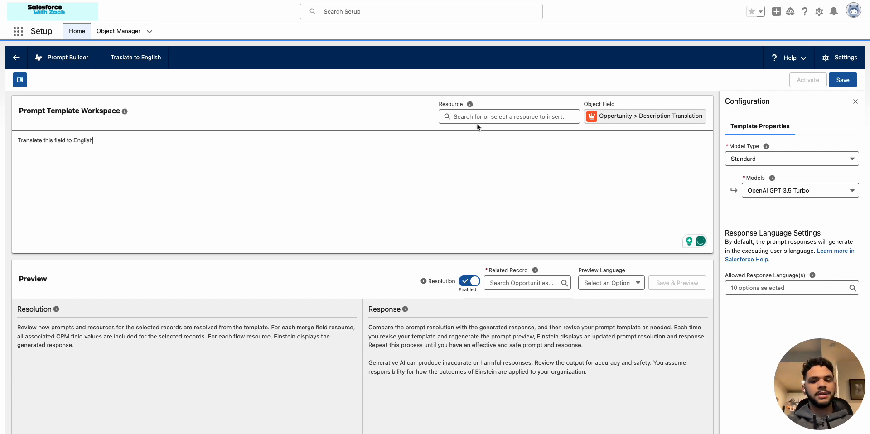
text(:)
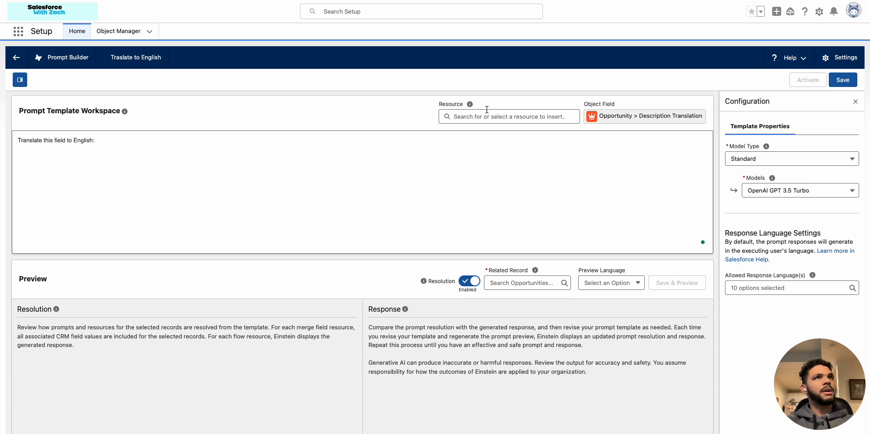
Insert the Opportunity object's Description field as a merge resource after the translation instruction in the prompt.
click(487, 111)
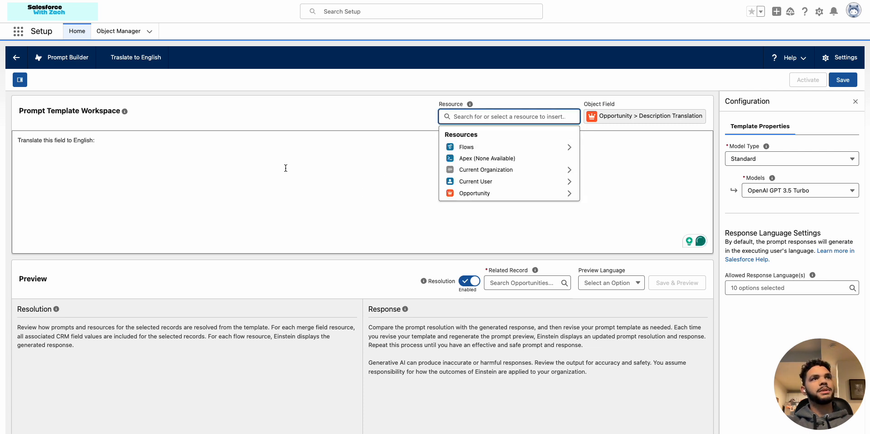
click(469, 196)
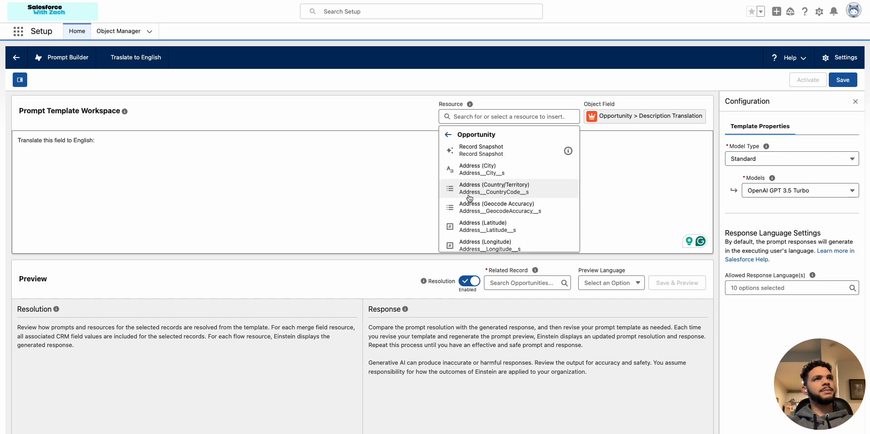
click(472, 116)
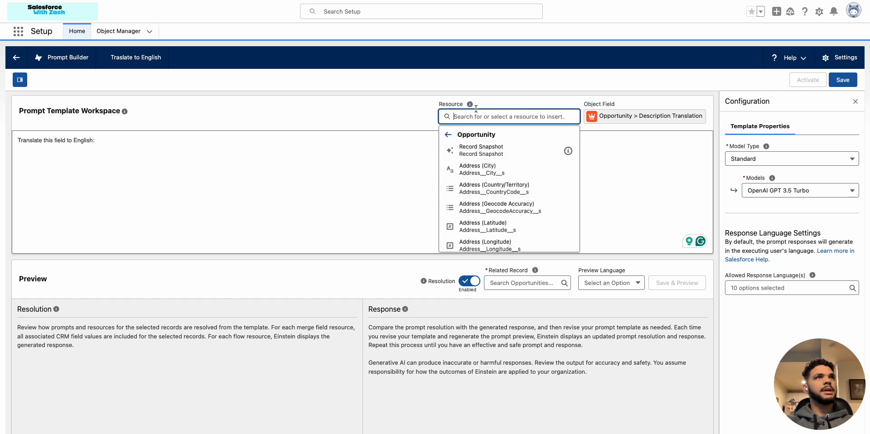
text(desc)
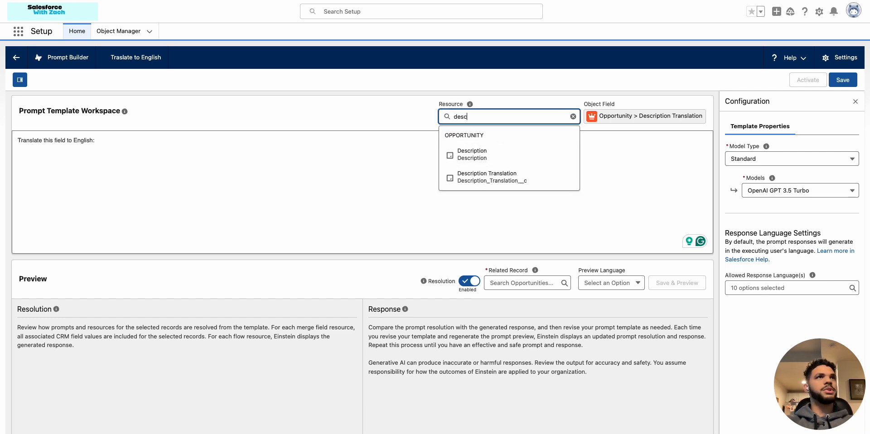
click(478, 154)
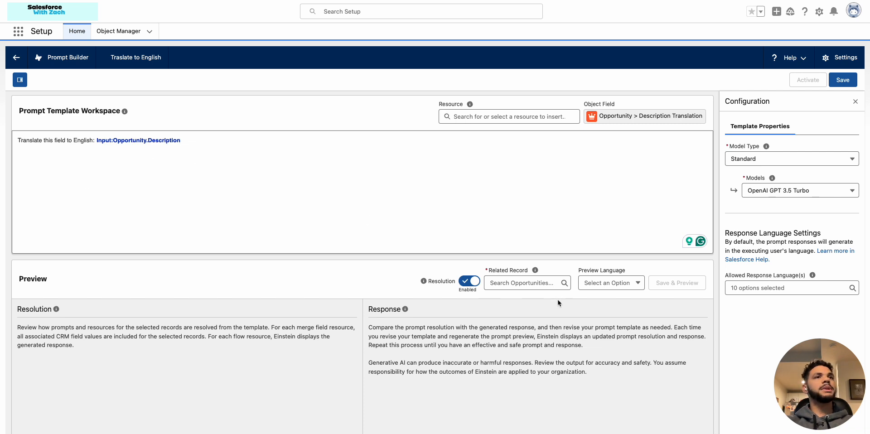
Save and preview the template using the 4 Hour Drone Shot opportunity as related record and English as preview language.
click(526, 285)
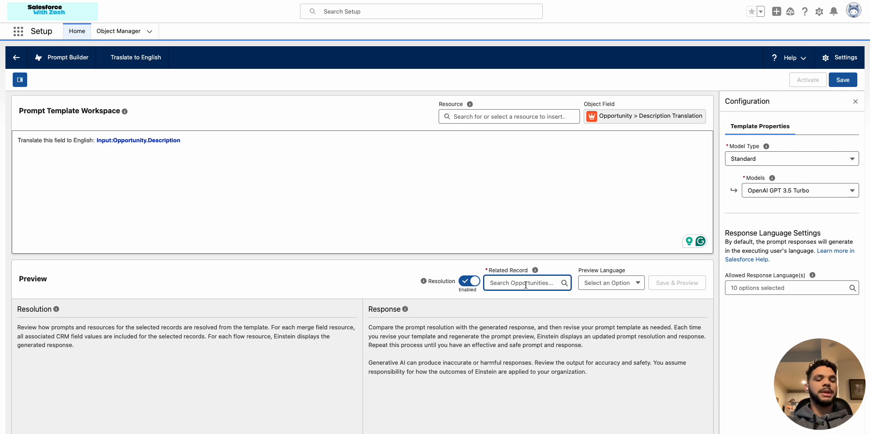
text(4 hour)
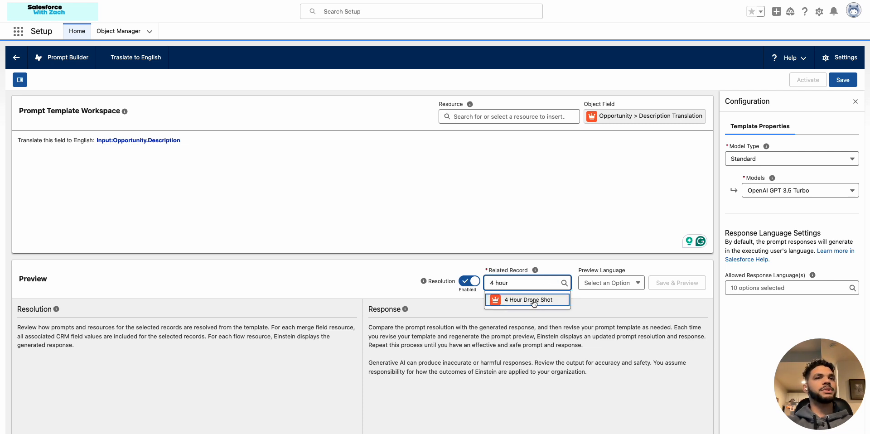
click(532, 300)
click(608, 283)
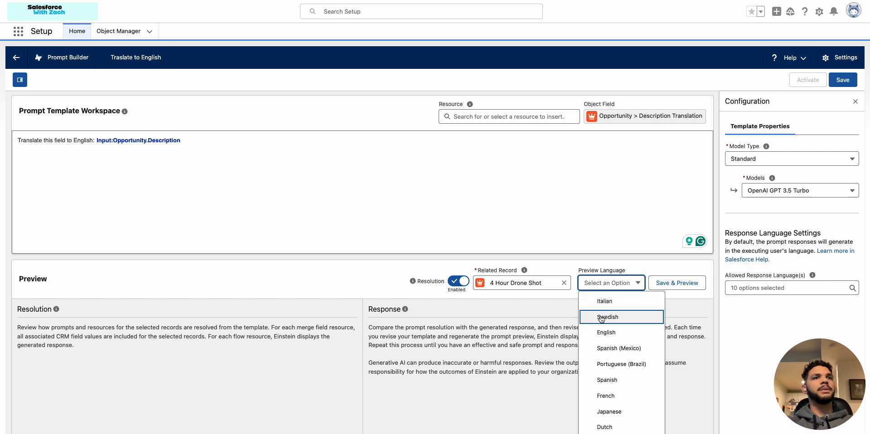
click(603, 334)
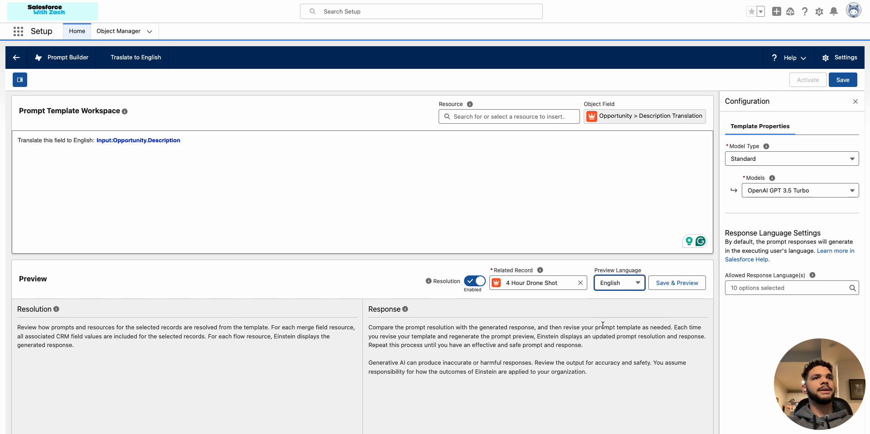
click(691, 284)
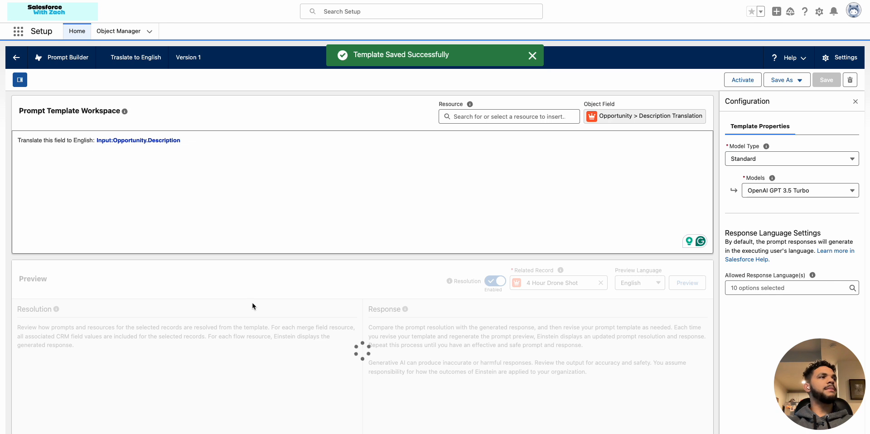
Compare the resolved Spanish prompt with the opportunity's original description and review the generated English response.
scroll(254, 306, down, 1)
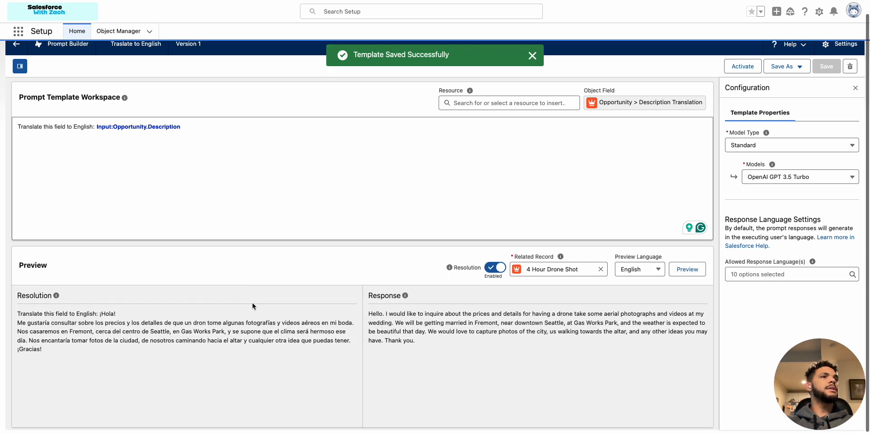
scroll(254, 307, down, 1)
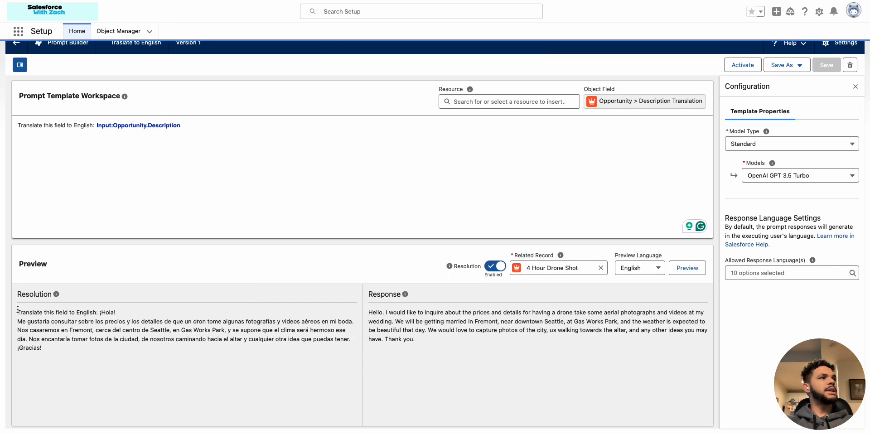
drag(18, 309, 133, 349)
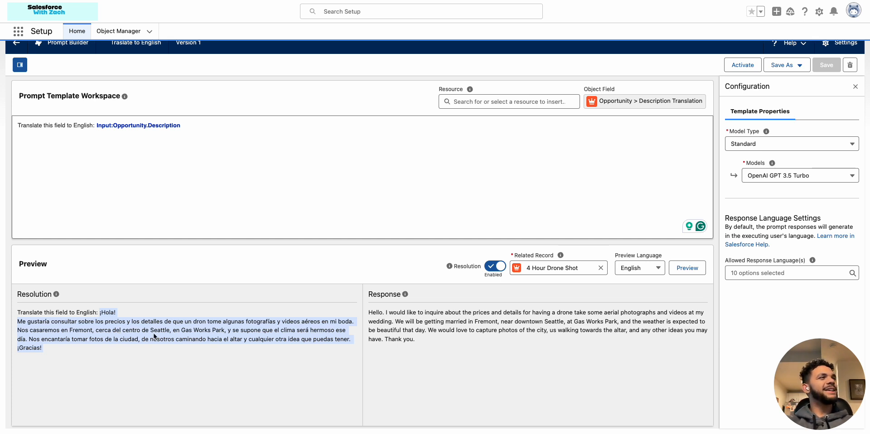
key(ctrl+shift+Tab)
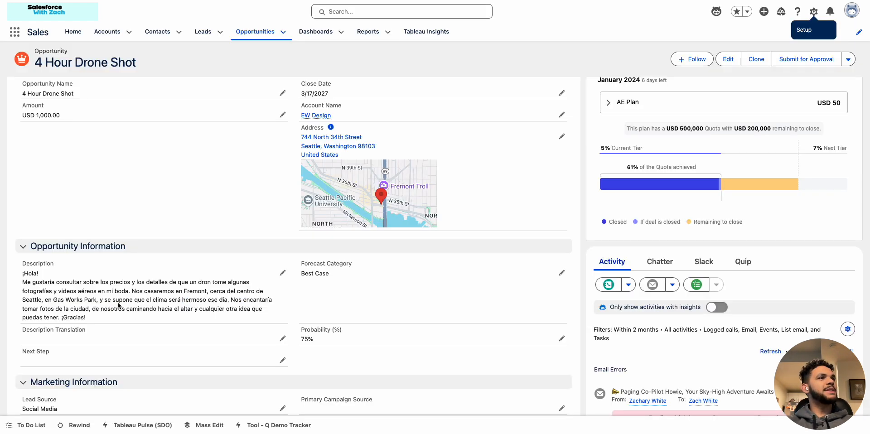
key(ctrl+Tab)
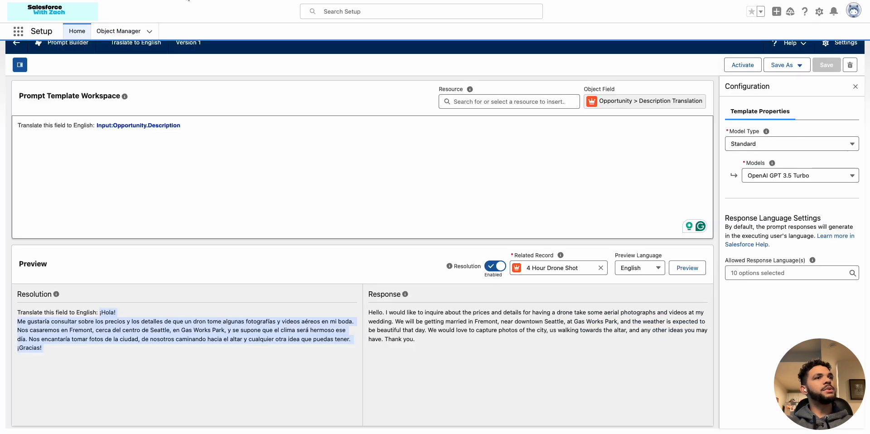
triple_click(393, 323)
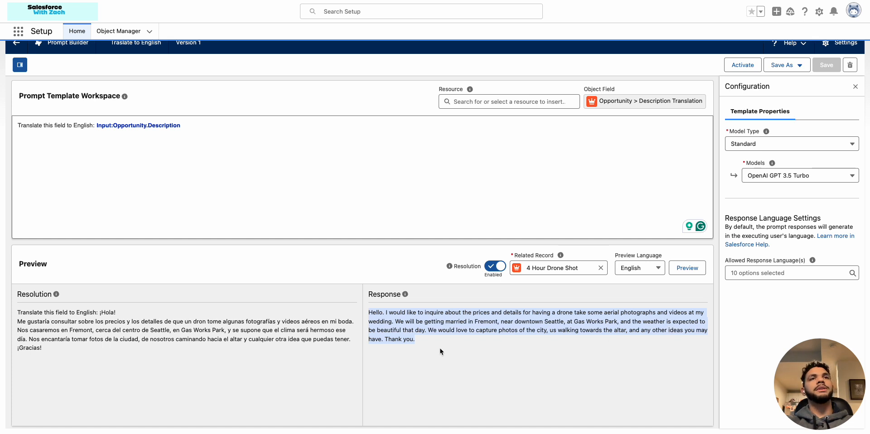
click(457, 345)
triple_click(429, 343)
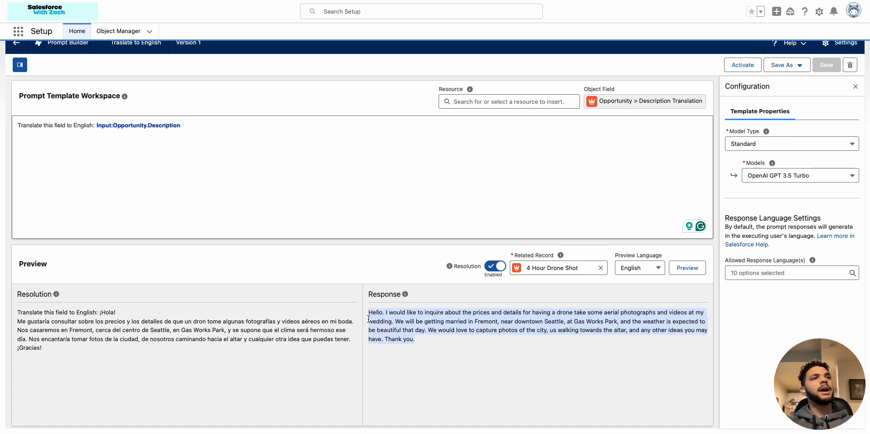
click(417, 330)
triple_click(429, 344)
click(432, 333)
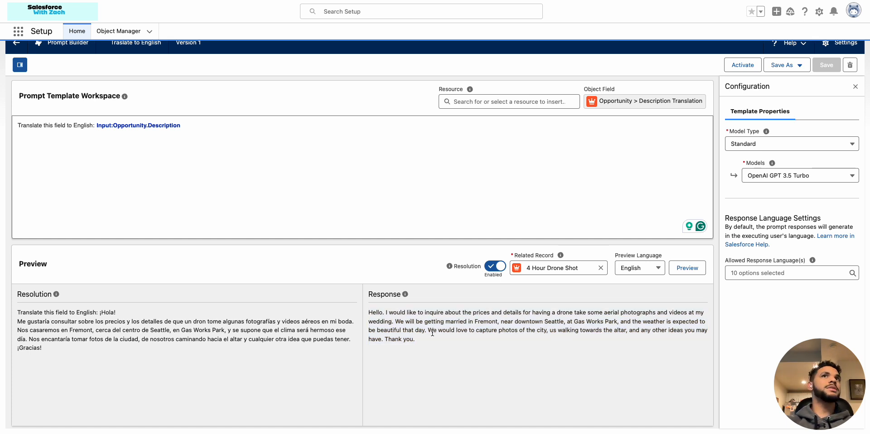
Activate version 1 of the prompt template.
scroll(416, 224, up, 1)
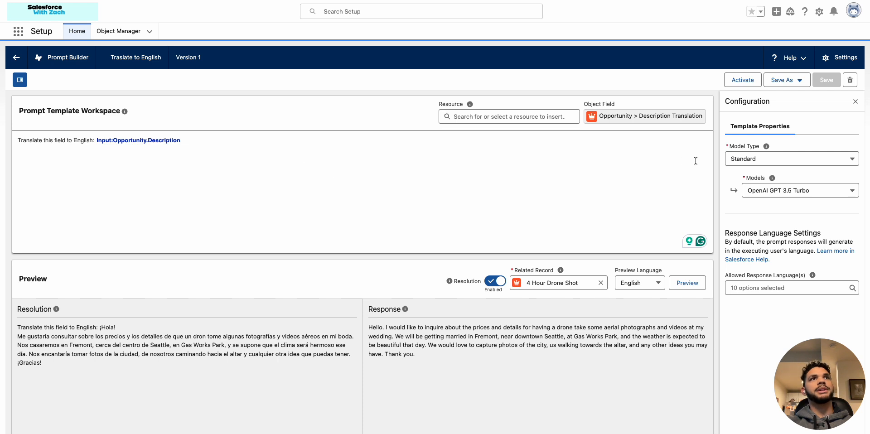
click(752, 86)
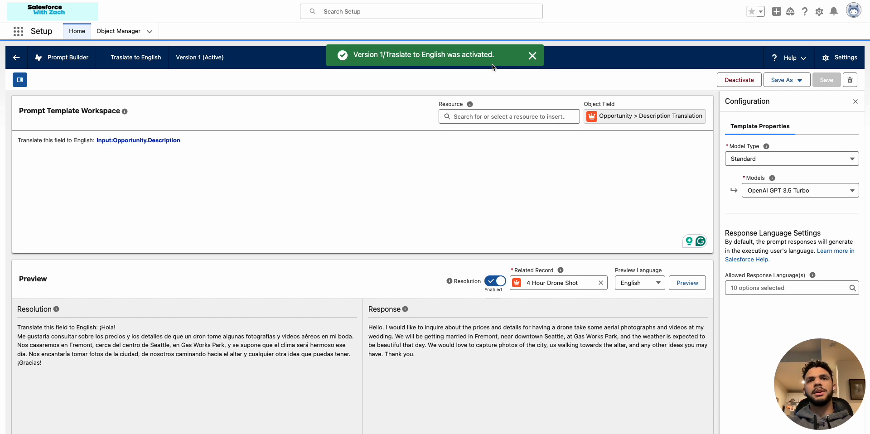
Return to the 4 Hour Drone Shot opportunity, reload it and check its Description Translation field.
click(86, 0)
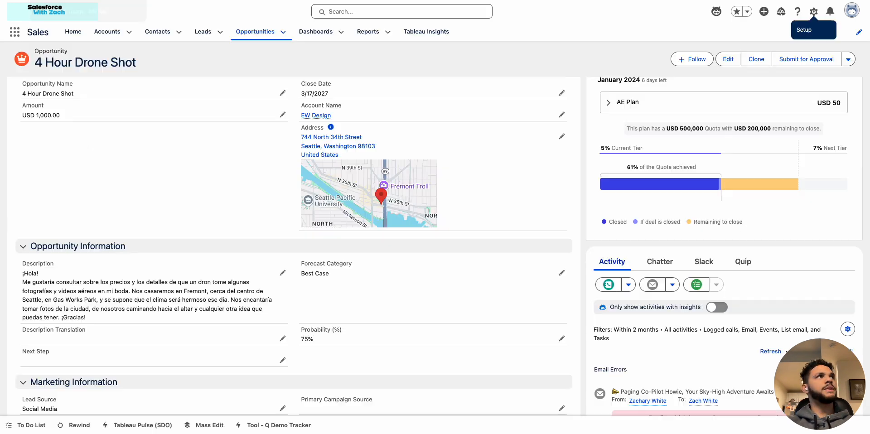
key(super+r)
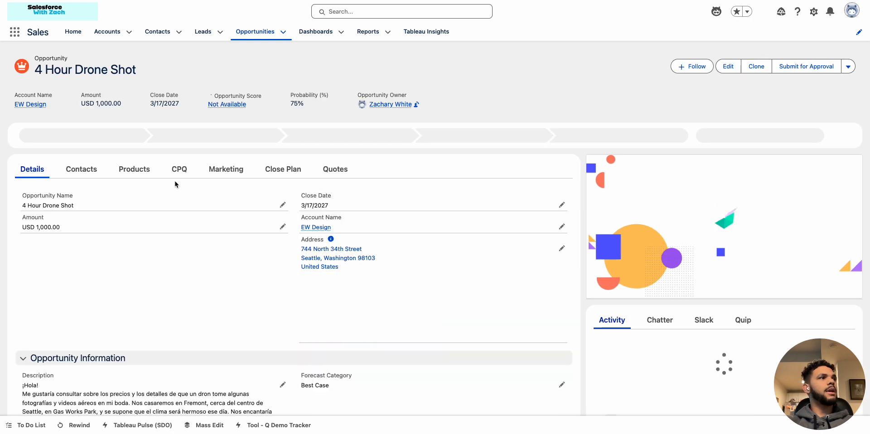
scroll(143, 292, down, 3)
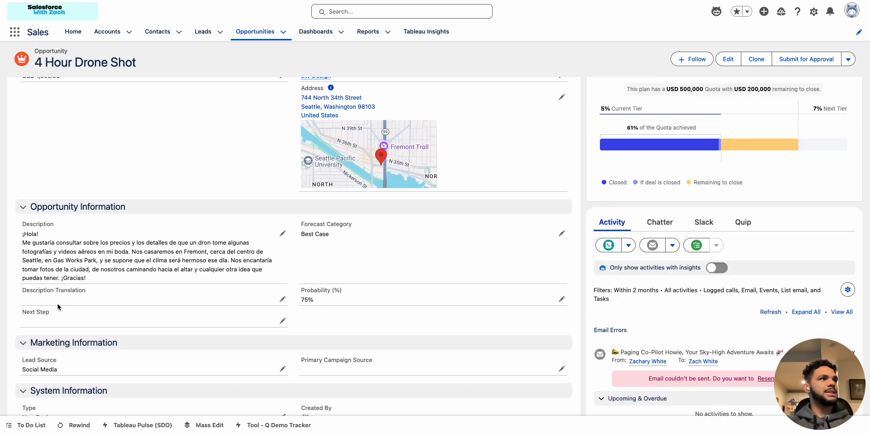
Open the opportunity's record page for editing in Lightning App Builder and dismiss the connection error.
click(814, 14)
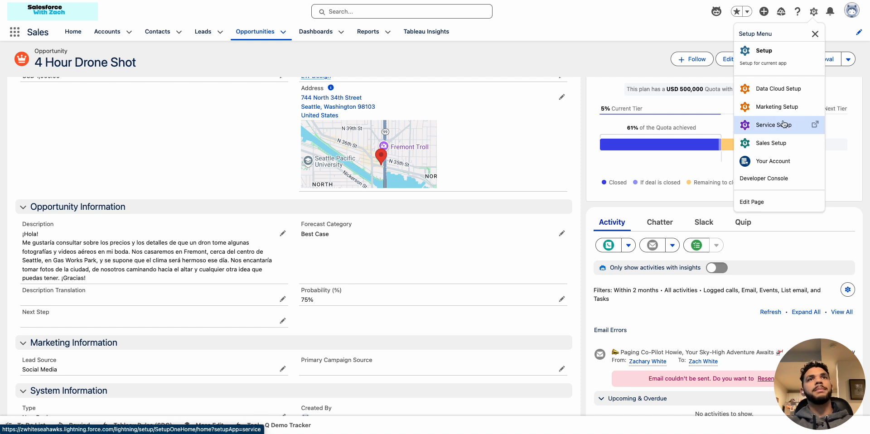
scroll(766, 125, down, 1)
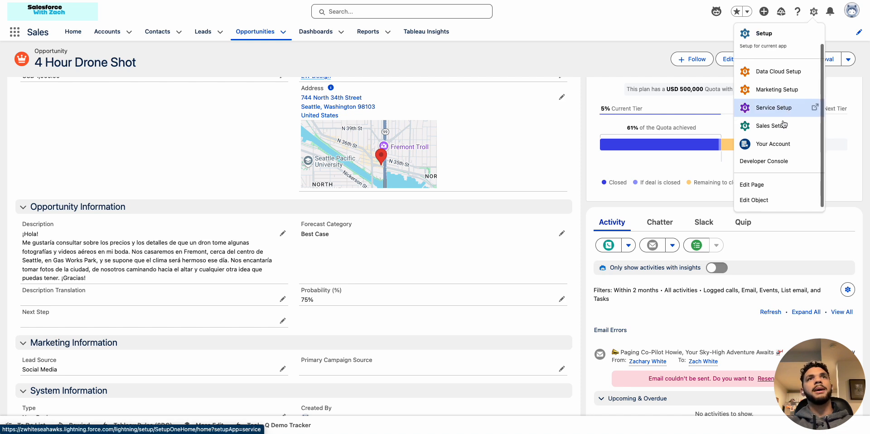
click(764, 185)
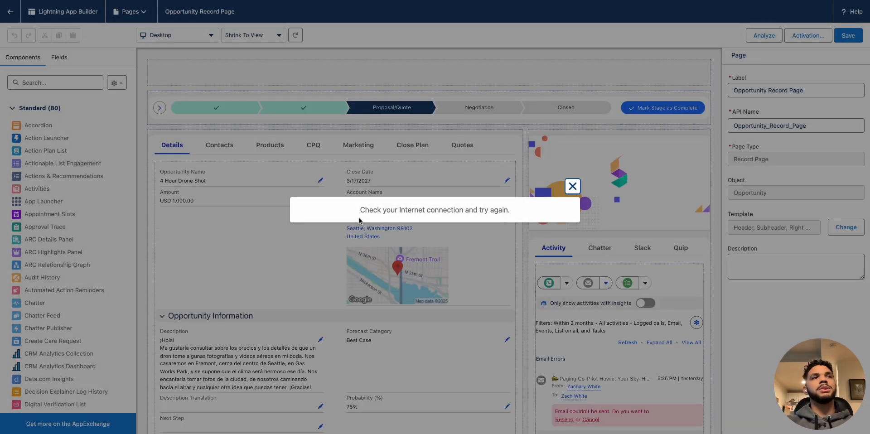
click(573, 187)
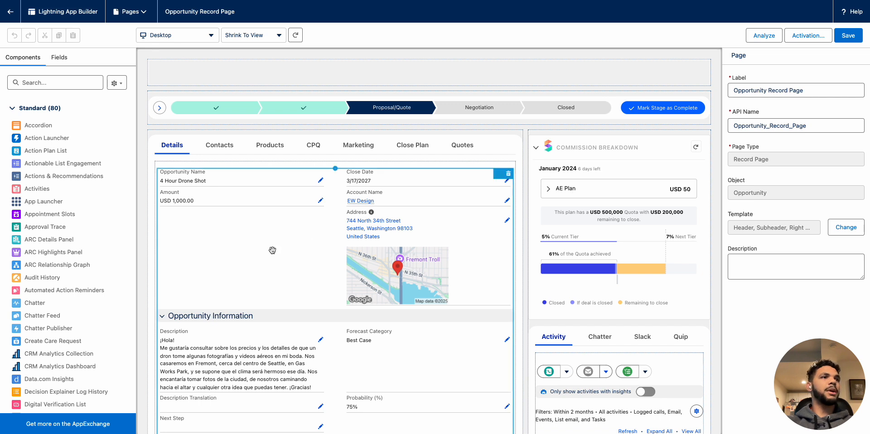
Upgrade the page's Record Detail component to Dynamic Forms, using Opportunity Layout as the source layout.
scroll(272, 249, down, 2)
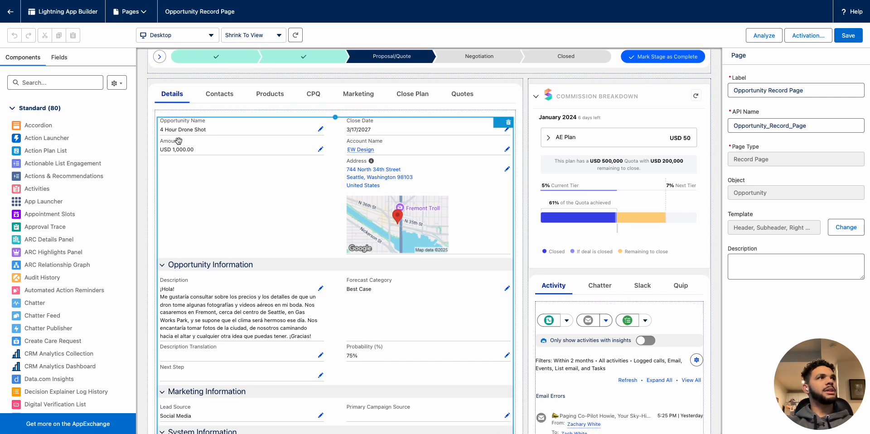
click(236, 219)
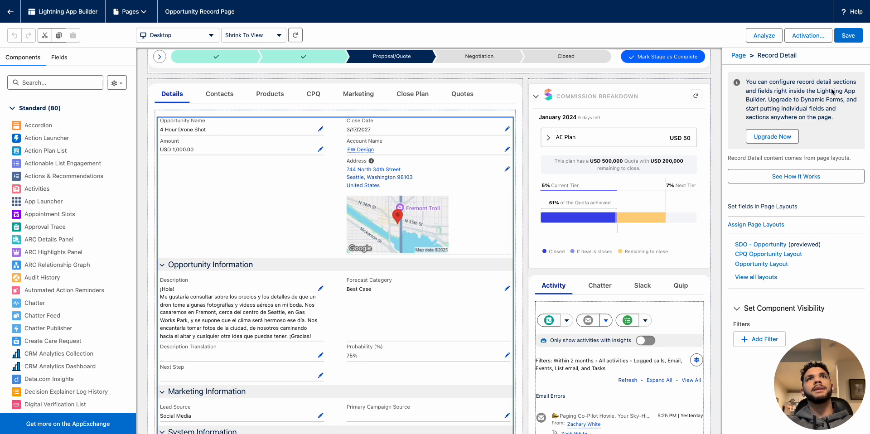
click(791, 135)
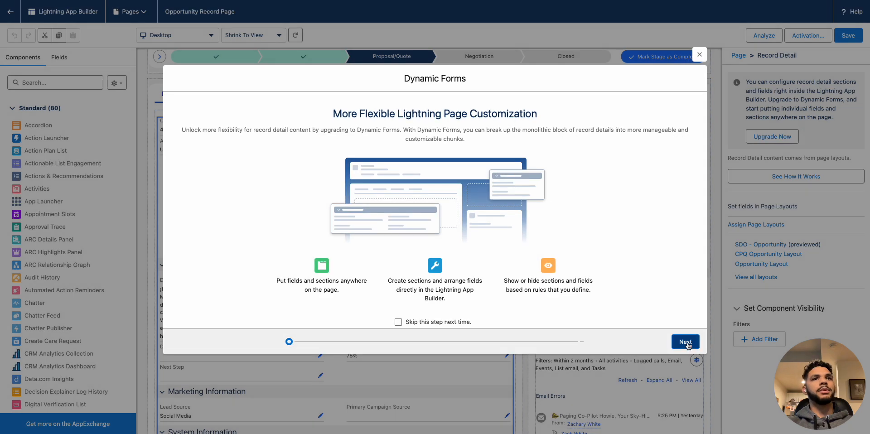
click(692, 346)
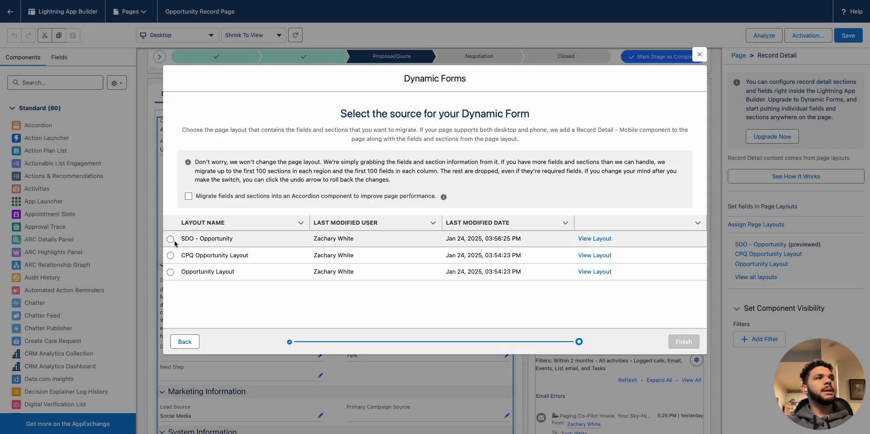
click(170, 272)
click(684, 342)
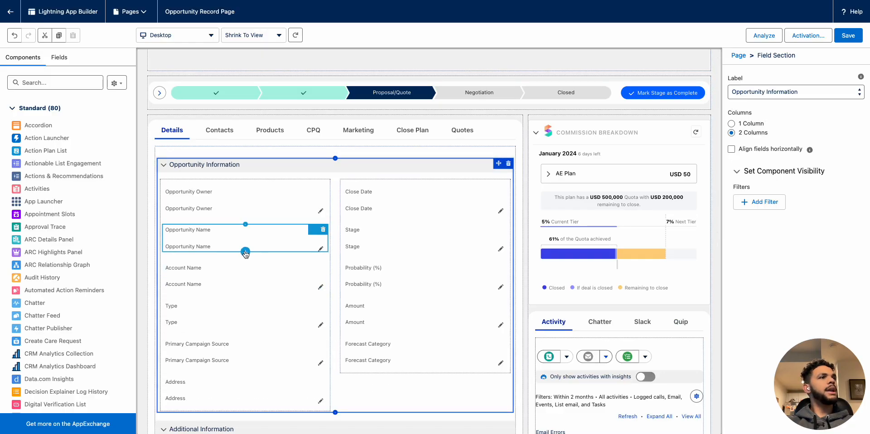
Assign the Traslate to English prompt template to the Description Translation field in the Description Information section.
scroll(247, 317, down, 3)
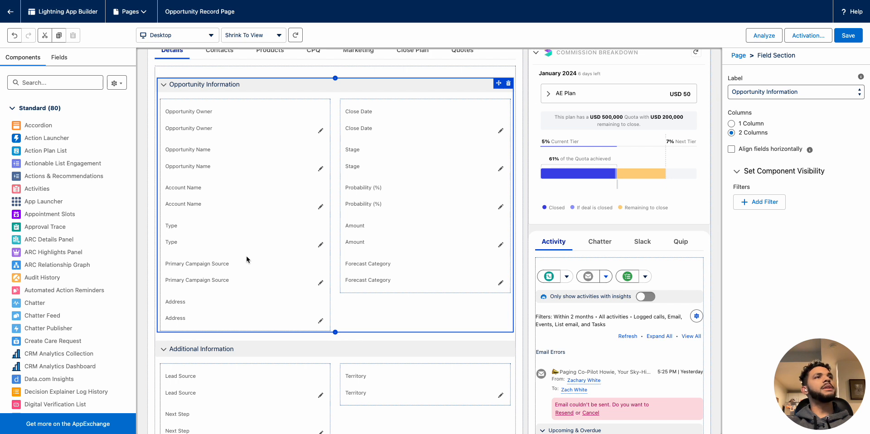
scroll(247, 256, down, 5)
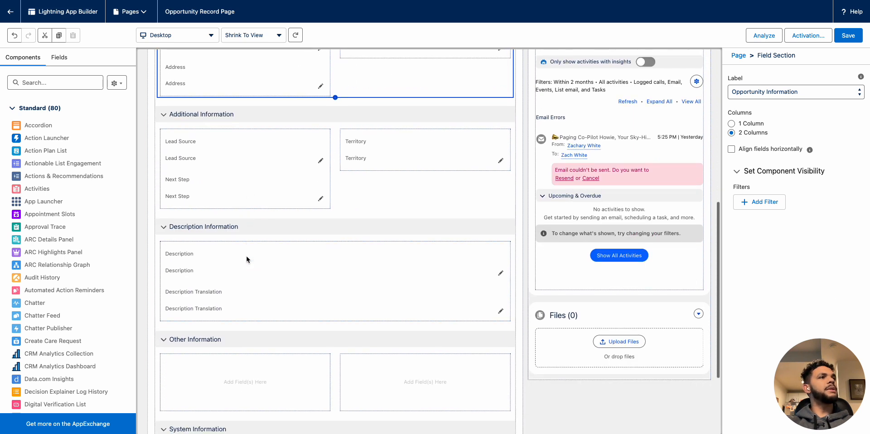
scroll(246, 259, down, 2)
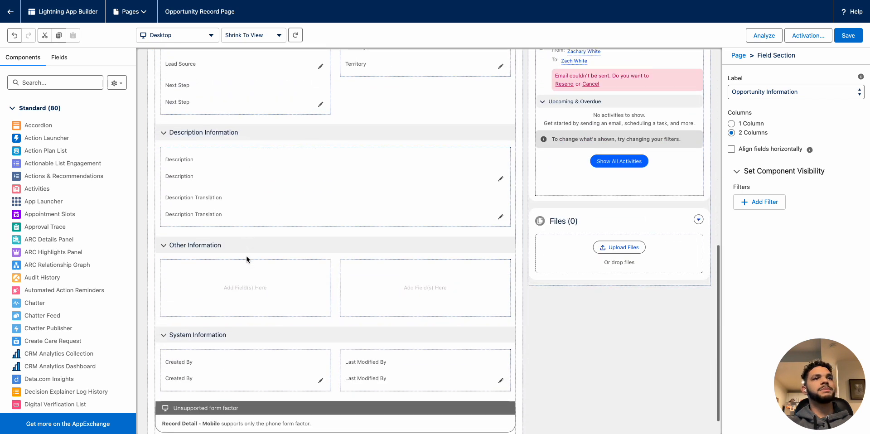
click(221, 201)
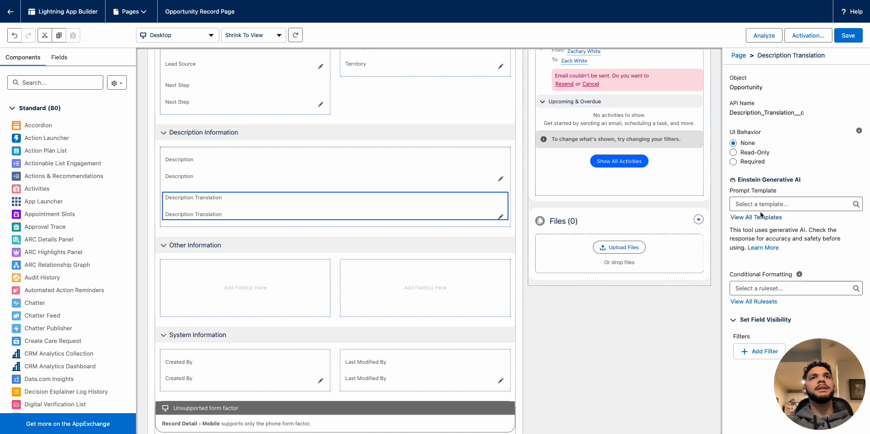
click(766, 202)
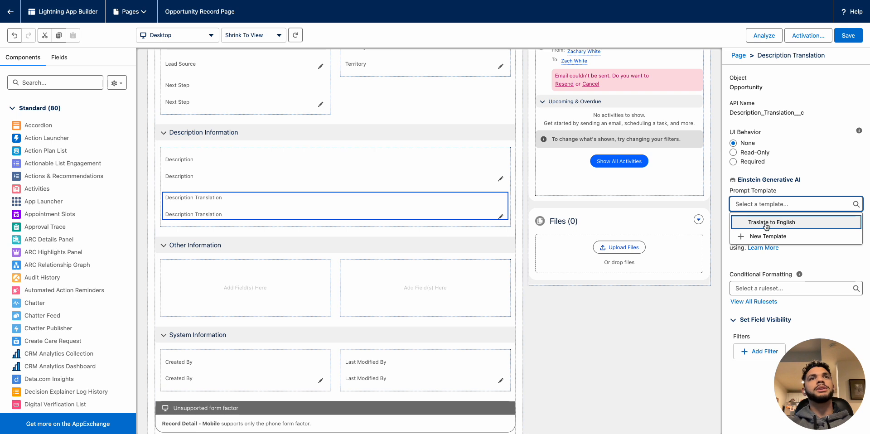
click(768, 225)
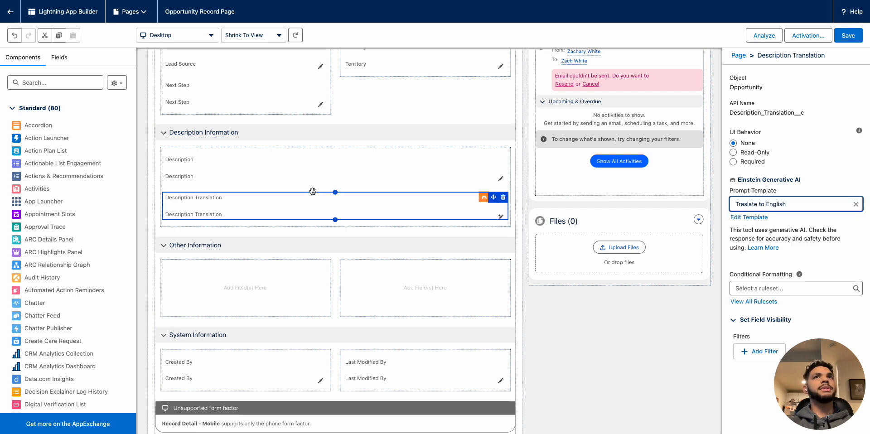
Save the Opportunity Record Page despite the missing required field and return to the 4 Hour Drone Shot opportunity.
click(840, 36)
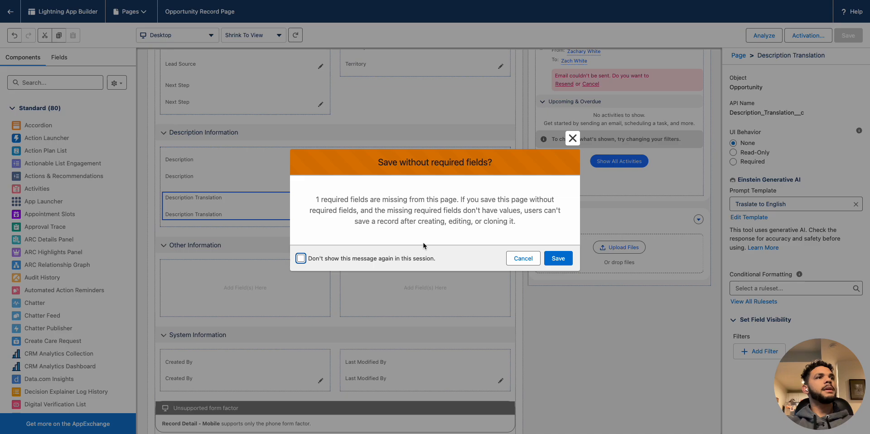
click(558, 258)
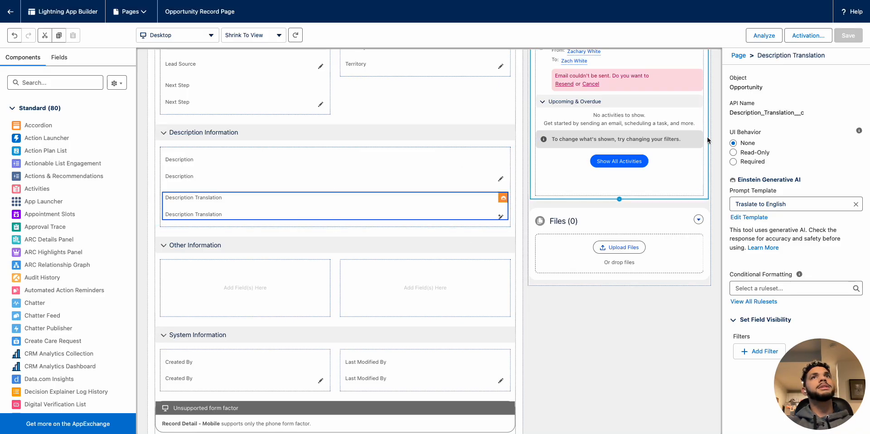
click(10, 17)
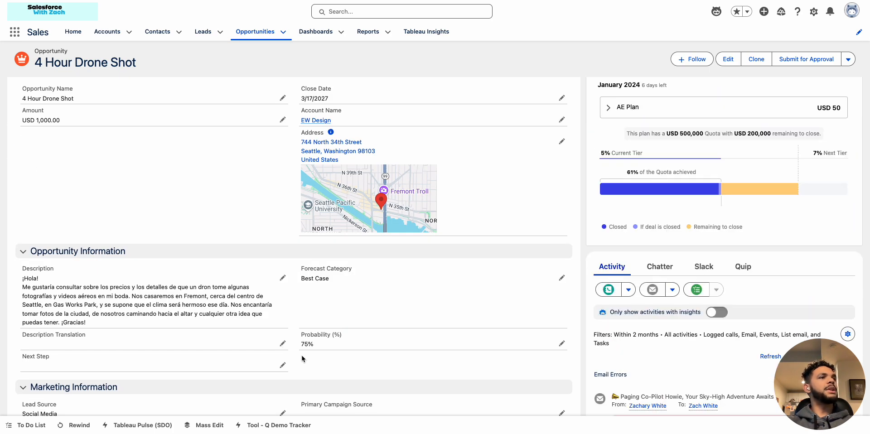
Close the Description Translation inline edit by saving it blank, and reload the opportunity to load the updated page layout.
click(283, 343)
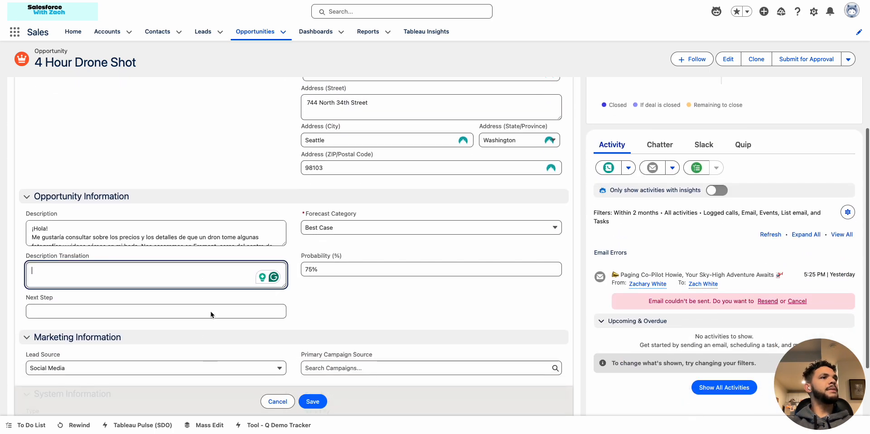
click(312, 402)
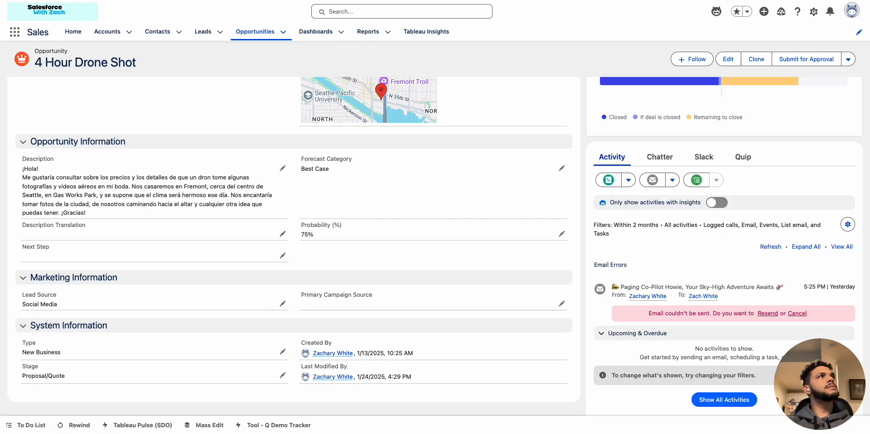
key(super+r)
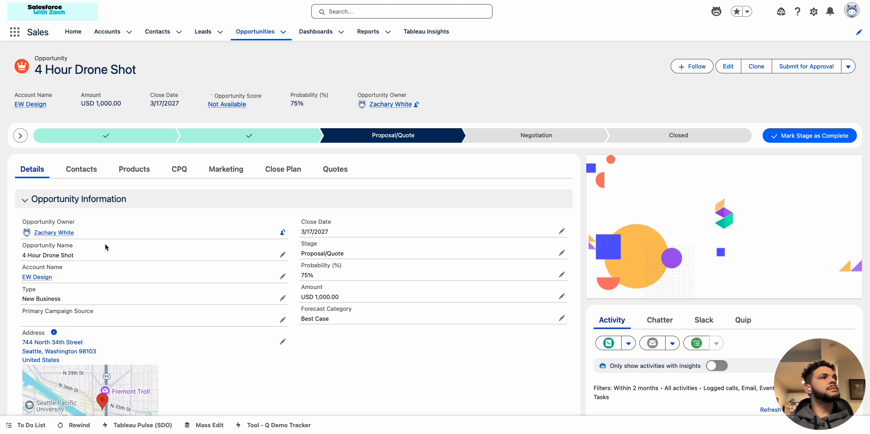
scroll(105, 247, down, 10)
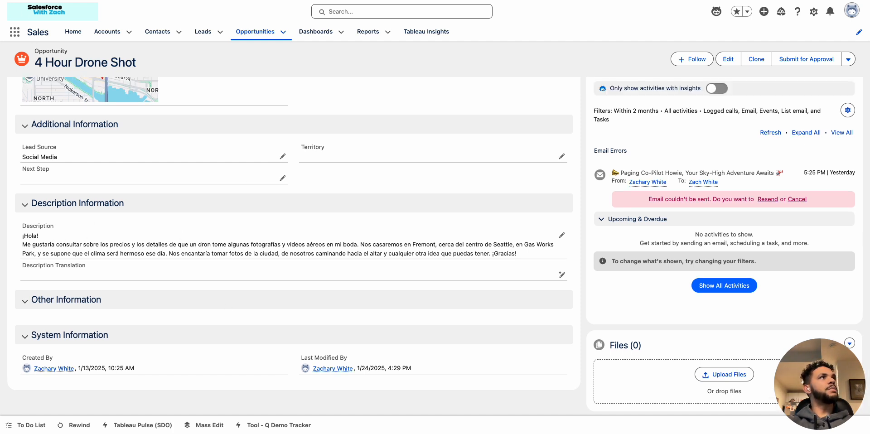
key(super+r)
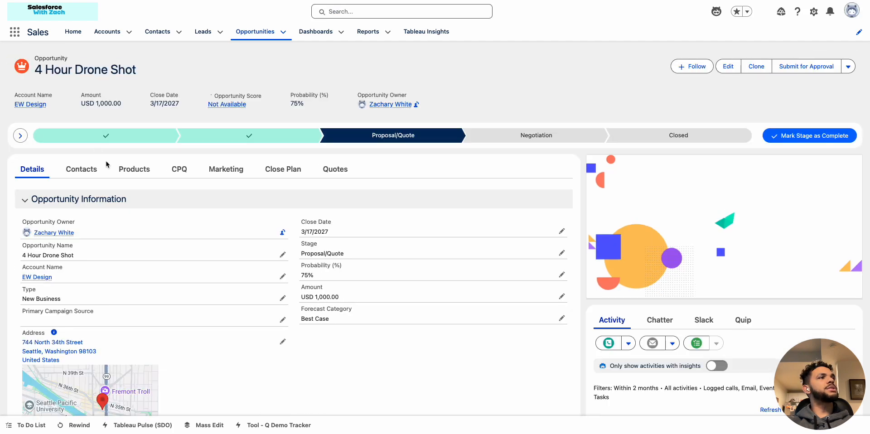
scroll(107, 164, down, 5)
scroll(107, 164, down, 2)
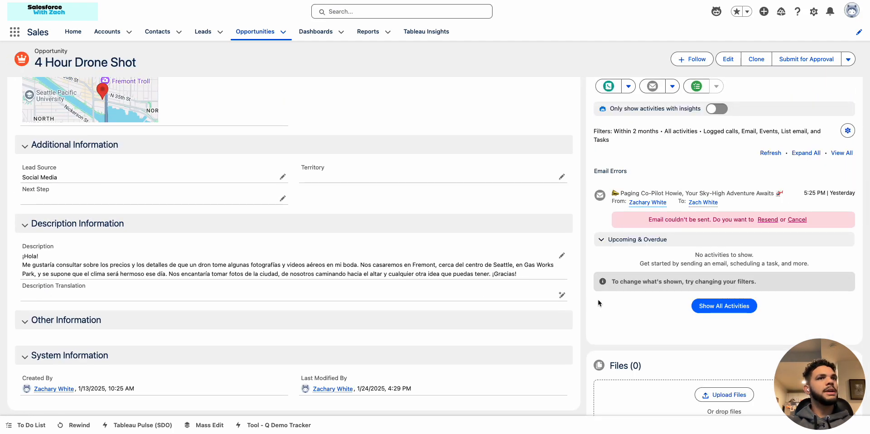
Fill Description Translation with Einstein's generated English translation of the description and save the opportunity.
click(562, 295)
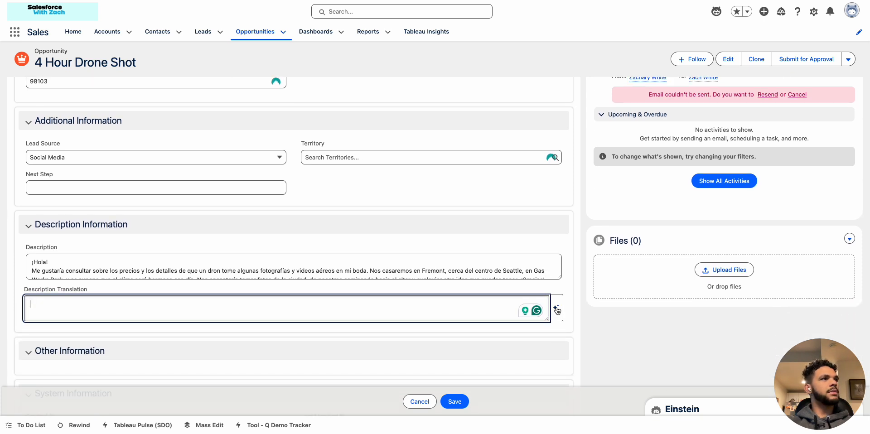
click(557, 311)
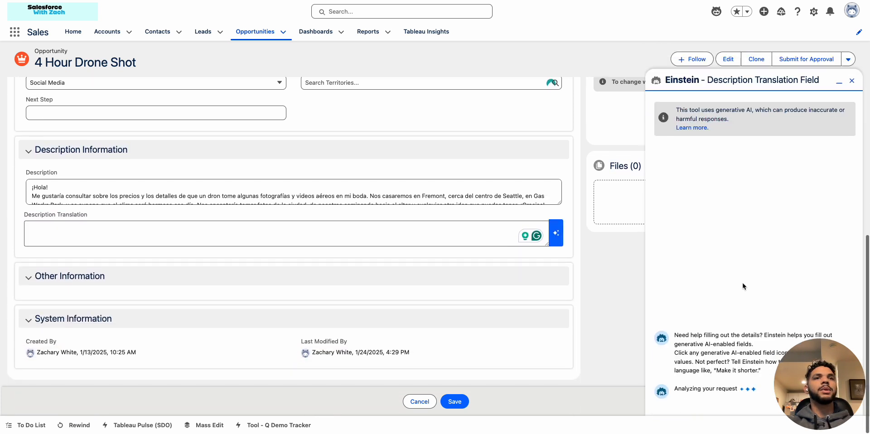
scroll(493, 272, up, 1)
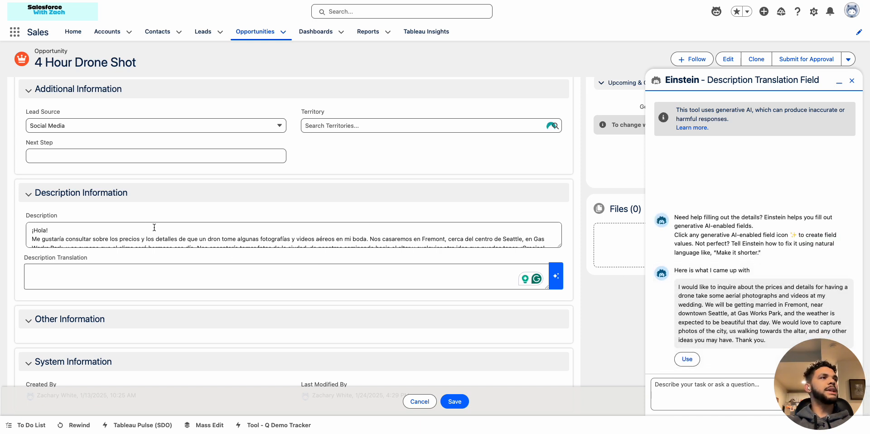
click(687, 359)
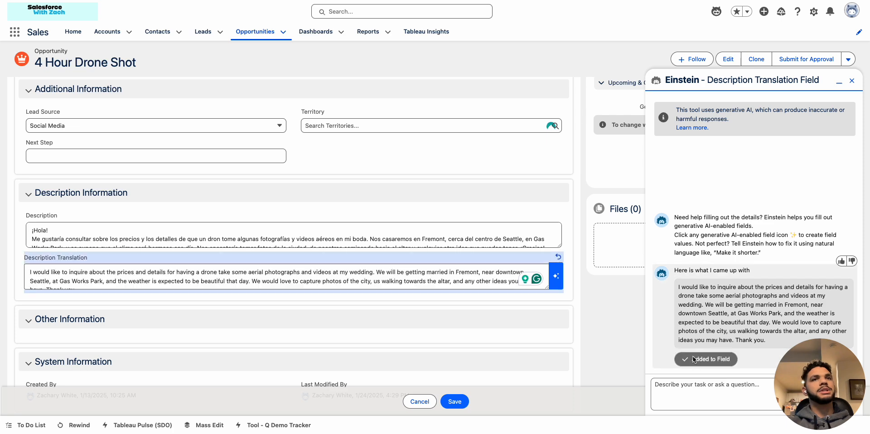
click(454, 401)
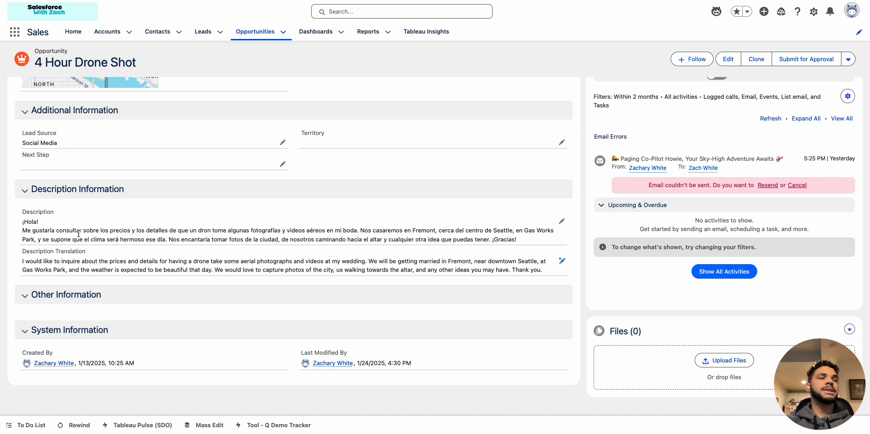
scroll(78, 233, up, 2)
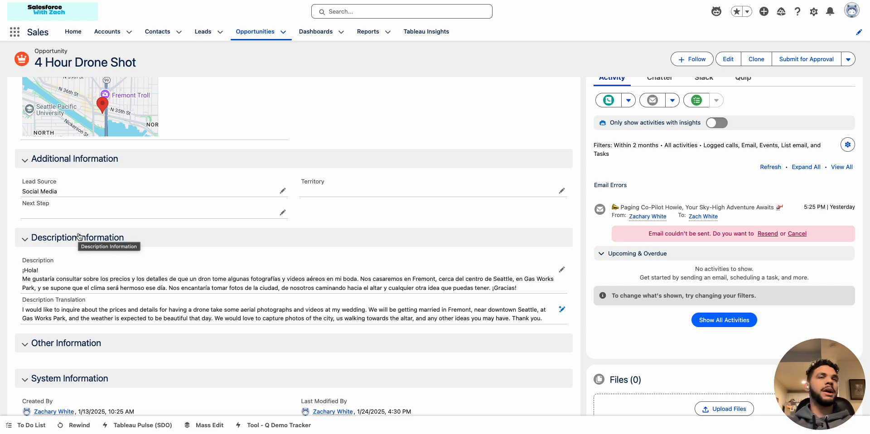
scroll(367, 209, up, 2)
scroll(366, 209, down, 3)
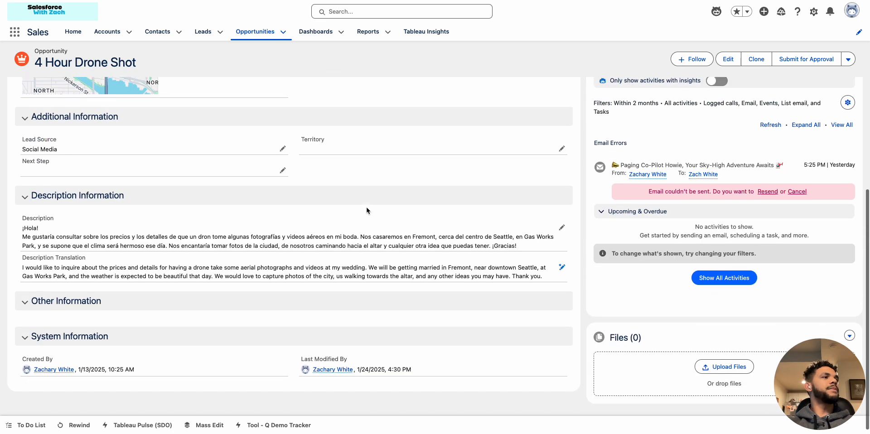
scroll(367, 210, down, 1)
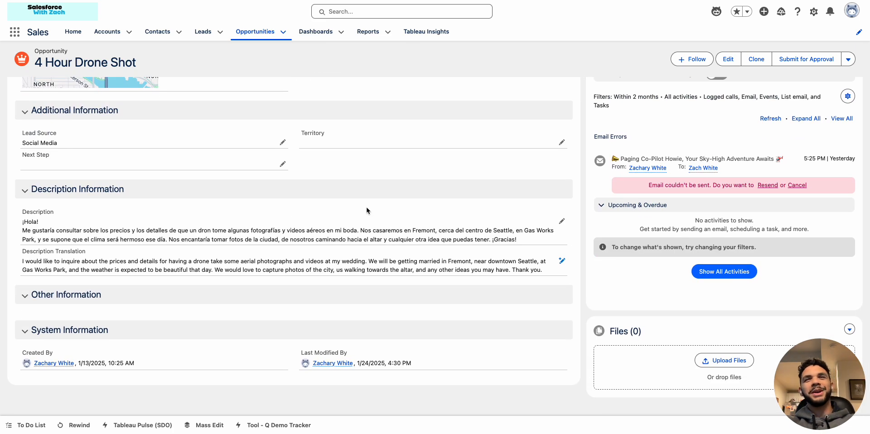